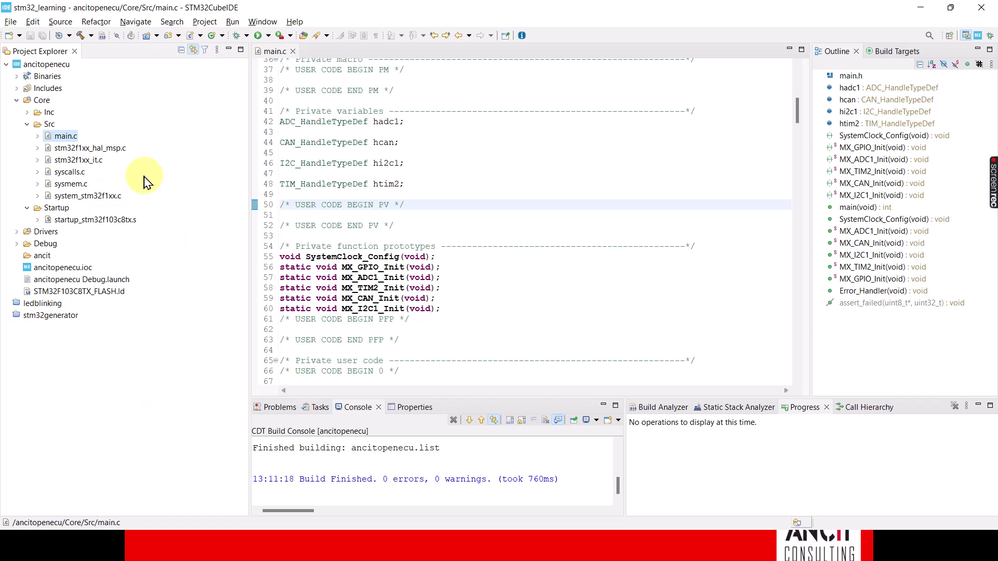
# - Open ancitopenecu.ioc and zoom the STM32F103C8Tx pinout to inspect the CAN, ADC, I2C, LED and switch pins
pyautogui.doubleClick(60, 267)
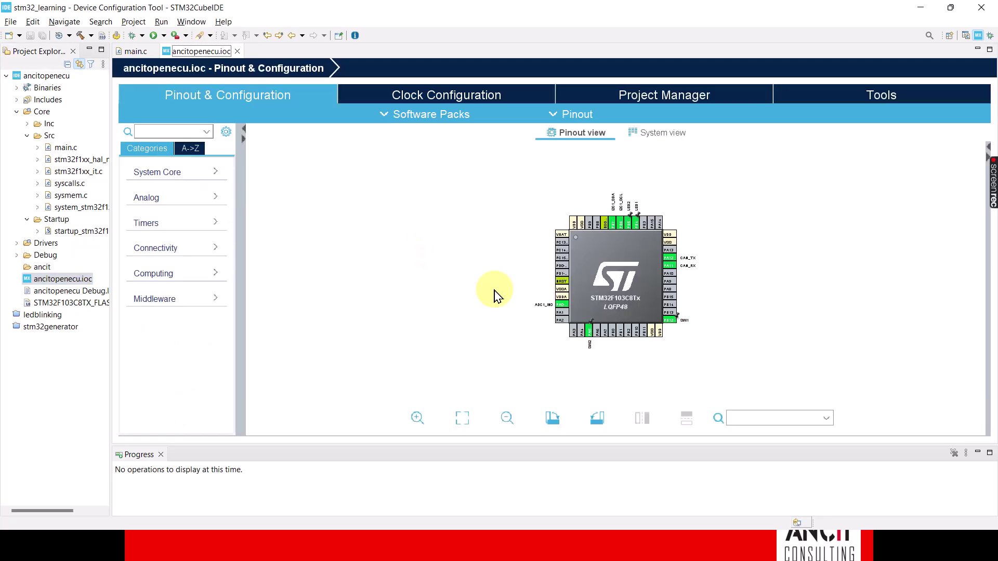
pyautogui.click(419, 419)
pyautogui.click(417, 418)
pyautogui.click(417, 418)
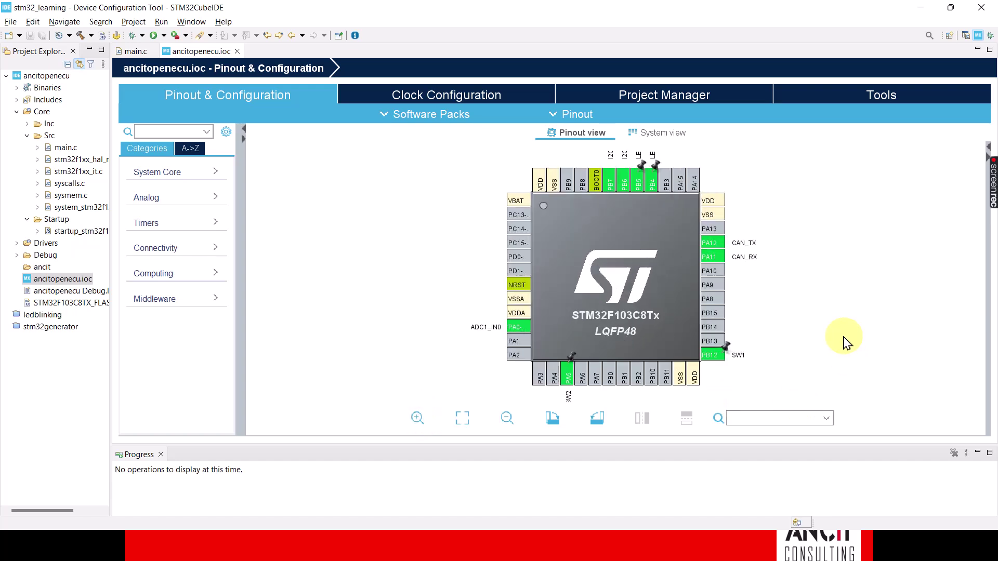
pyautogui.scroll(1, 844, 340)
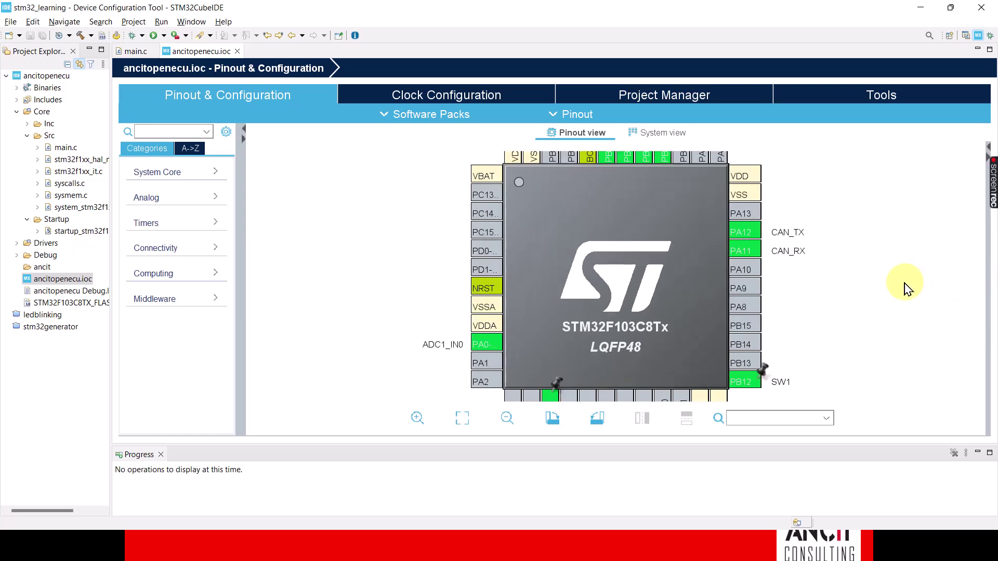
pyautogui.scroll(-2, 905, 287)
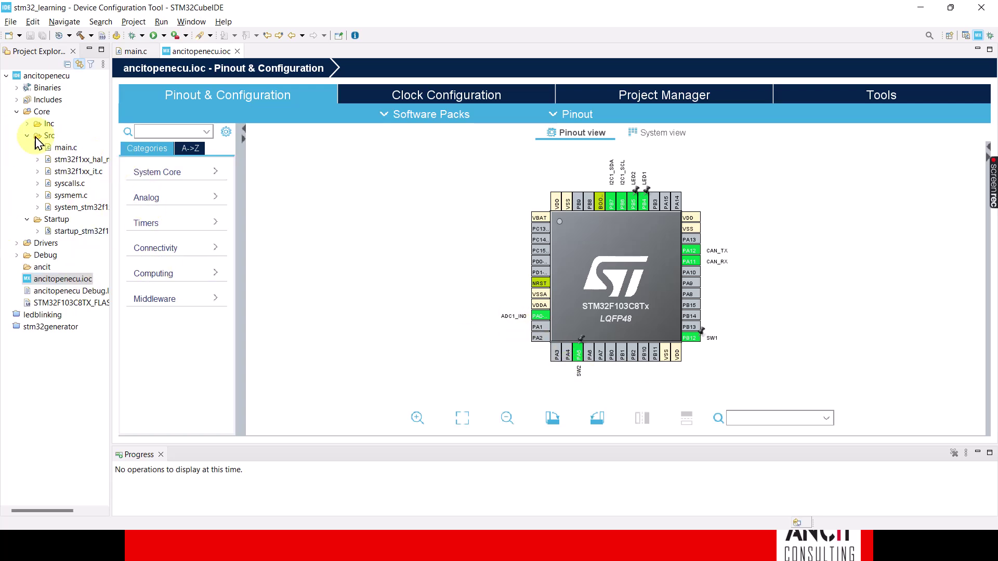
pyautogui.click(87, 106)
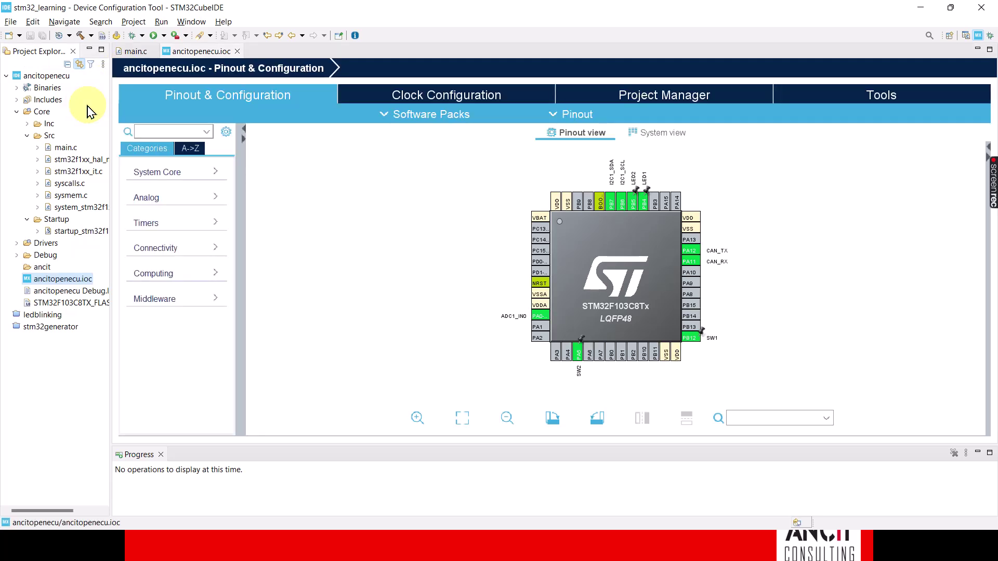
# - Start a new ECU Configuration file for the ANCIT Open ECU - STM32F103C8 board
pyautogui.rightClick(55, 80)
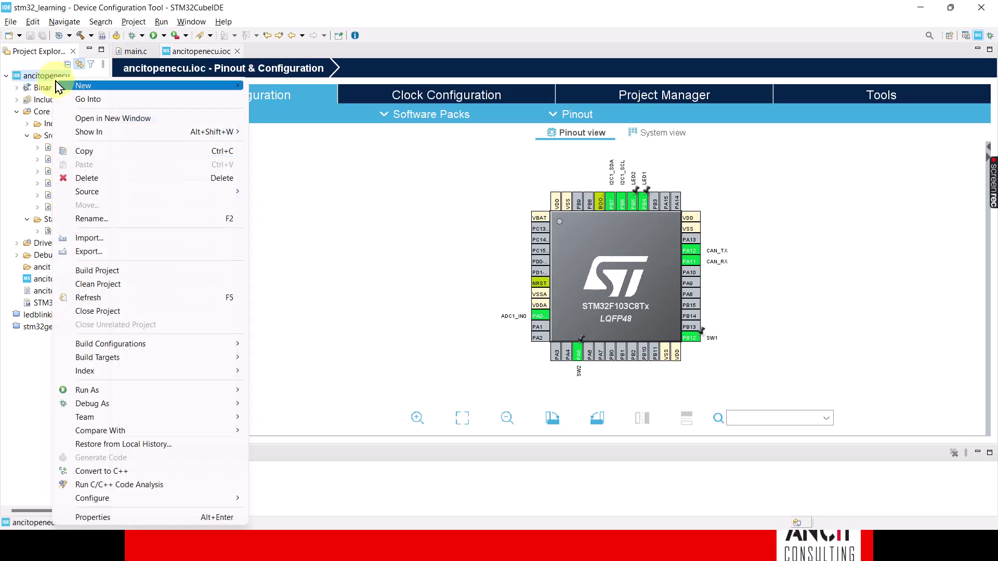
pyautogui.moveTo(61, 88)
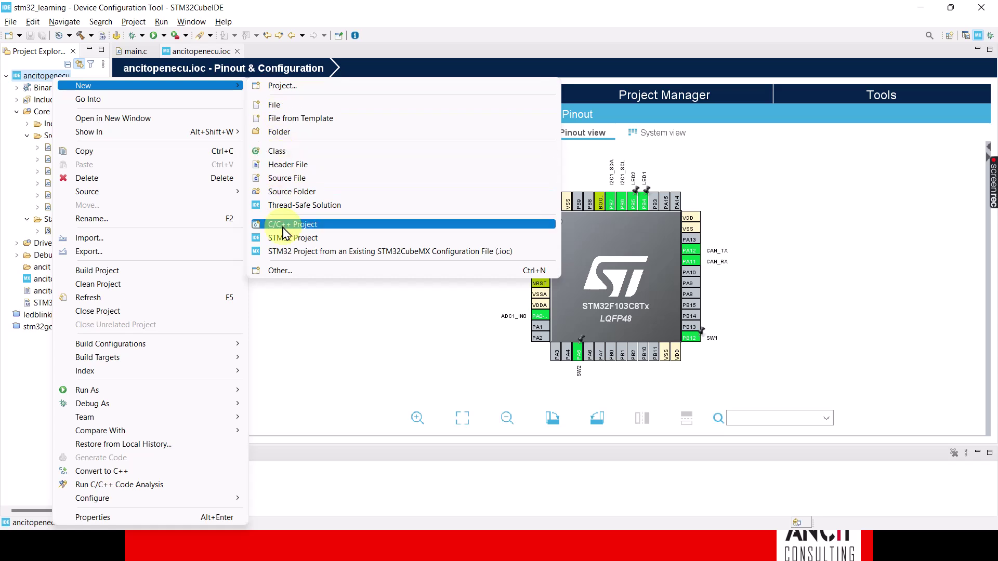
pyautogui.click(281, 271)
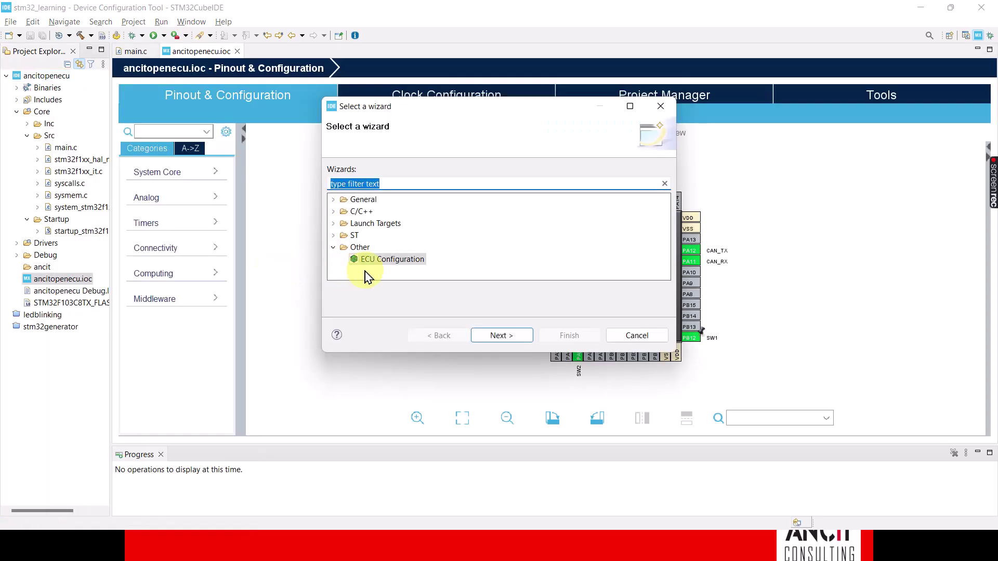
pyautogui.doubleClick(385, 265)
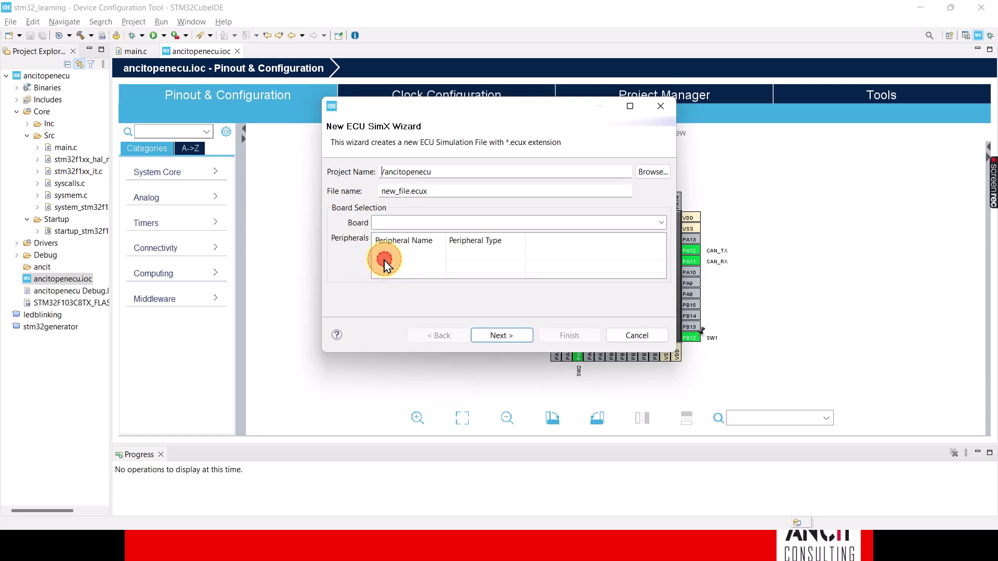
pyautogui.click(661, 223)
pyautogui.click(509, 250)
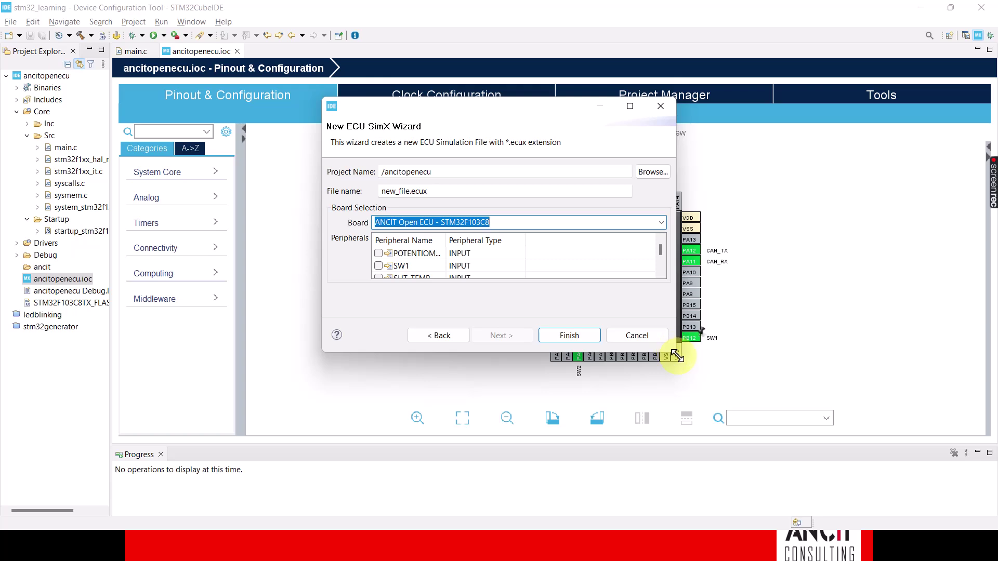
# - Enable POTENTIOMETER, SW1, SHT_TEMP and SHT_HUMIDITY, then finish creating new_file.ecux
pyautogui.moveTo(675, 353); pyautogui.dragTo(687, 509)
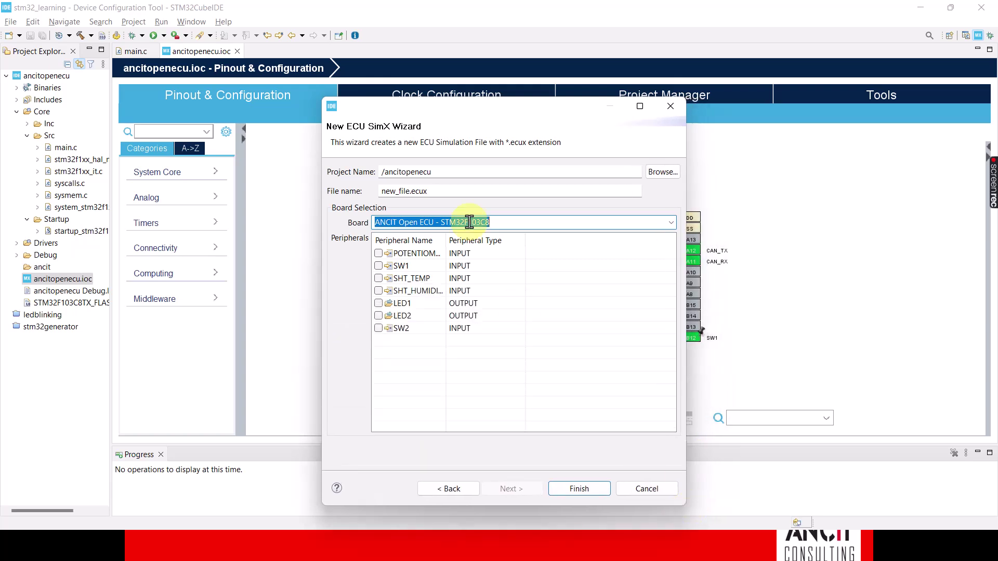
pyautogui.moveTo(443, 240); pyautogui.dragTo(482, 240)
pyautogui.click(379, 254)
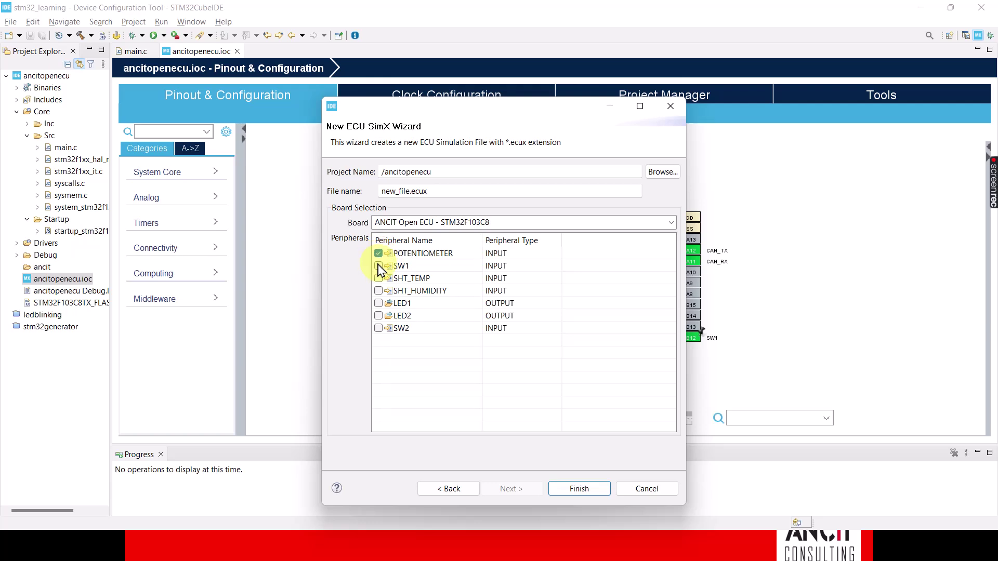
pyautogui.click(378, 267)
pyautogui.click(378, 279)
pyautogui.click(379, 291)
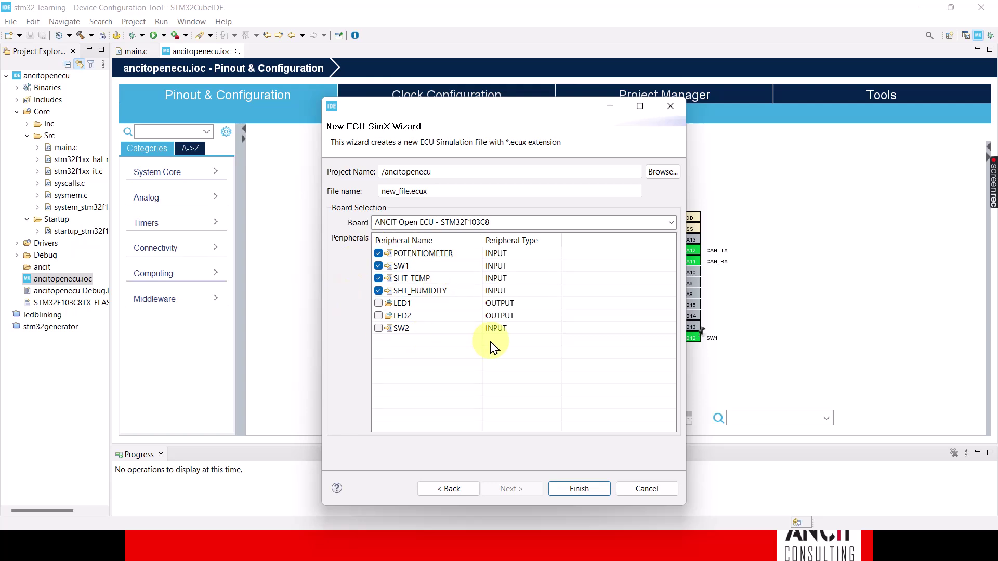
pyautogui.click(579, 489)
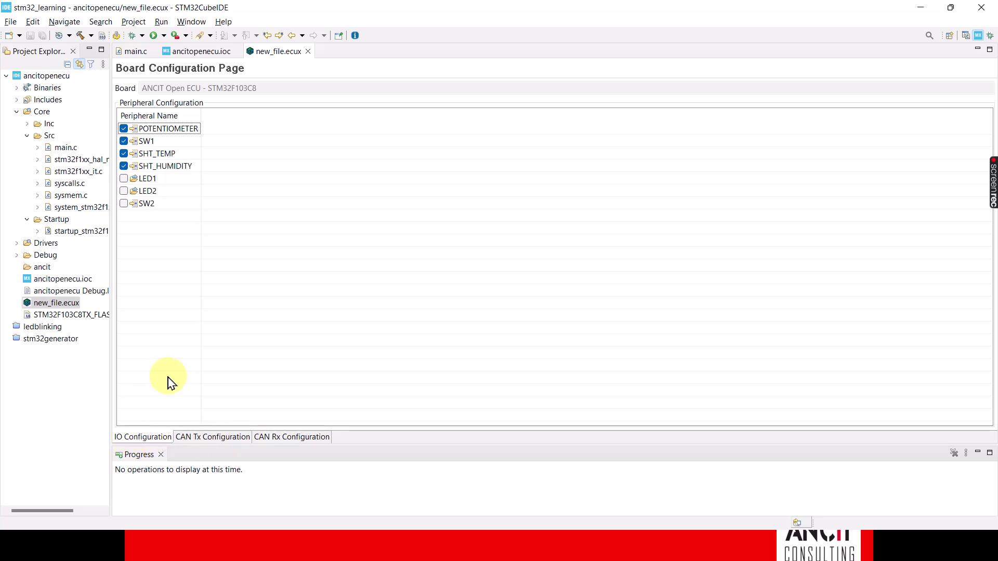
# - On the CAN Tx page, set PowerTrain.dbc as the DBC path and add the EngineData message
pyautogui.click(212, 439)
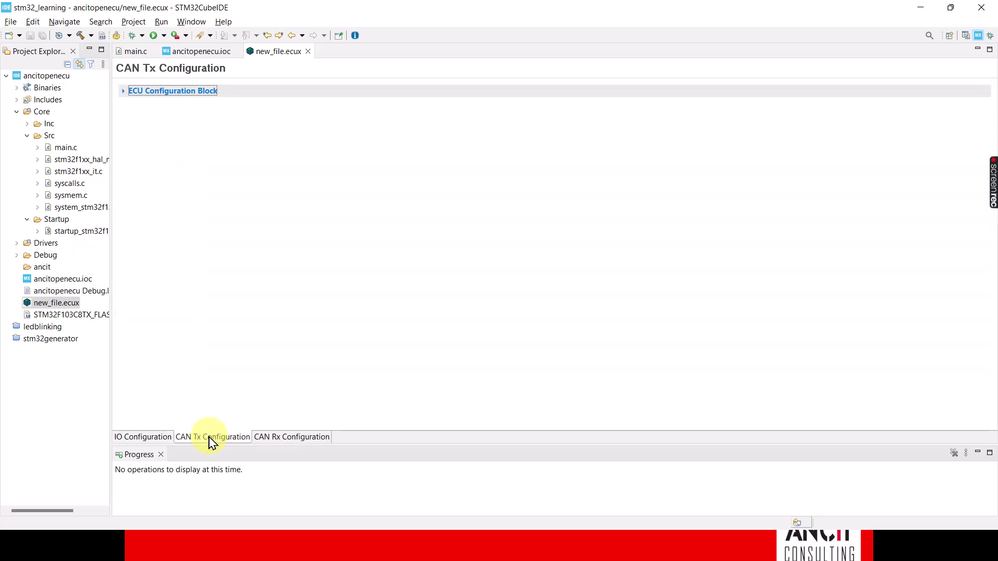
pyautogui.click(182, 92)
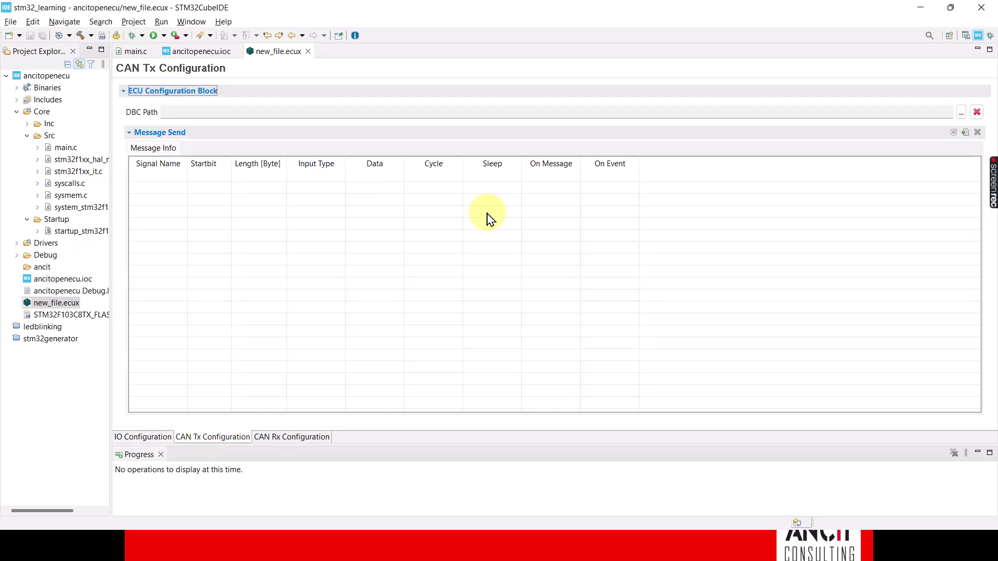
pyautogui.click(961, 112)
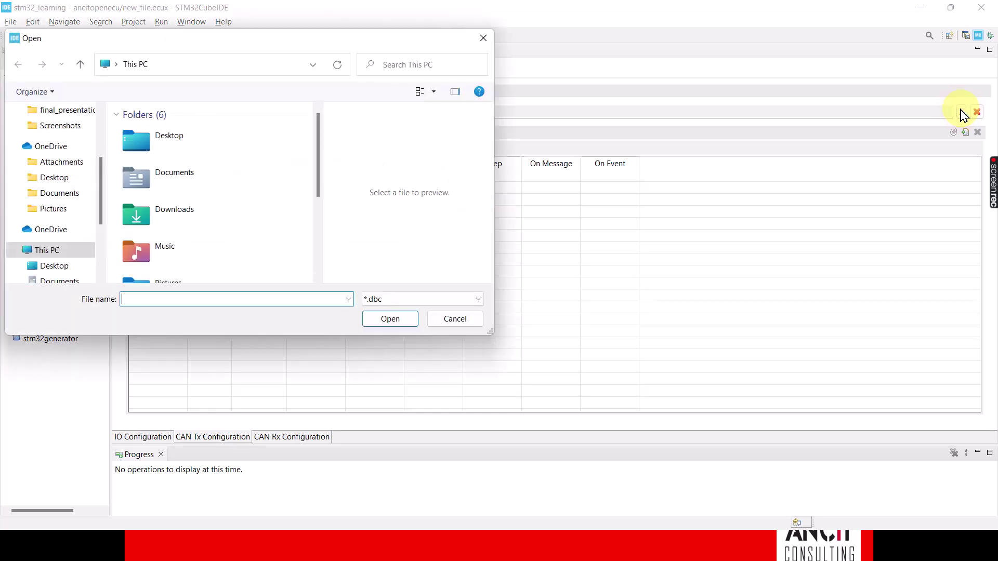
pyautogui.scroll(1, 62, 151)
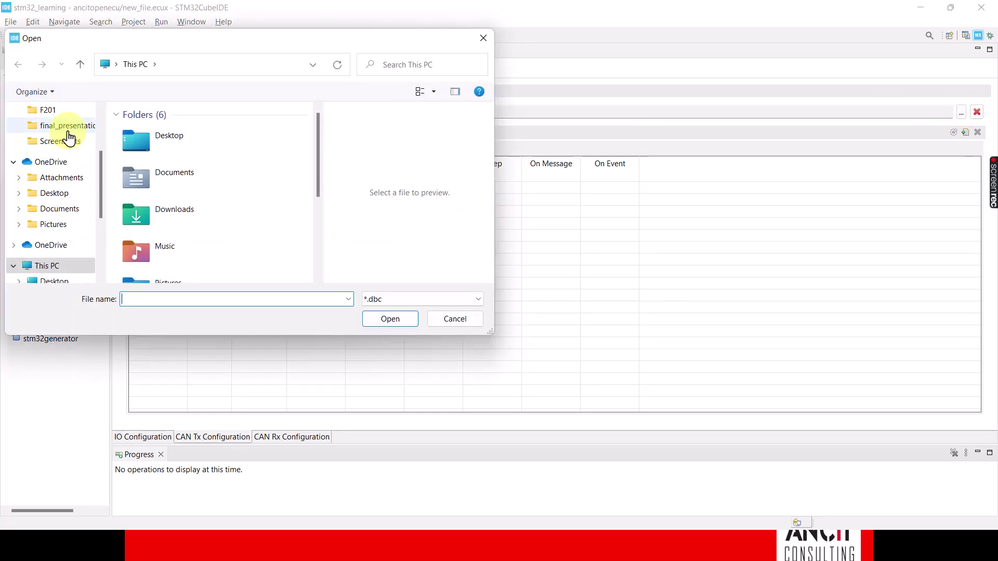
pyautogui.click(58, 127)
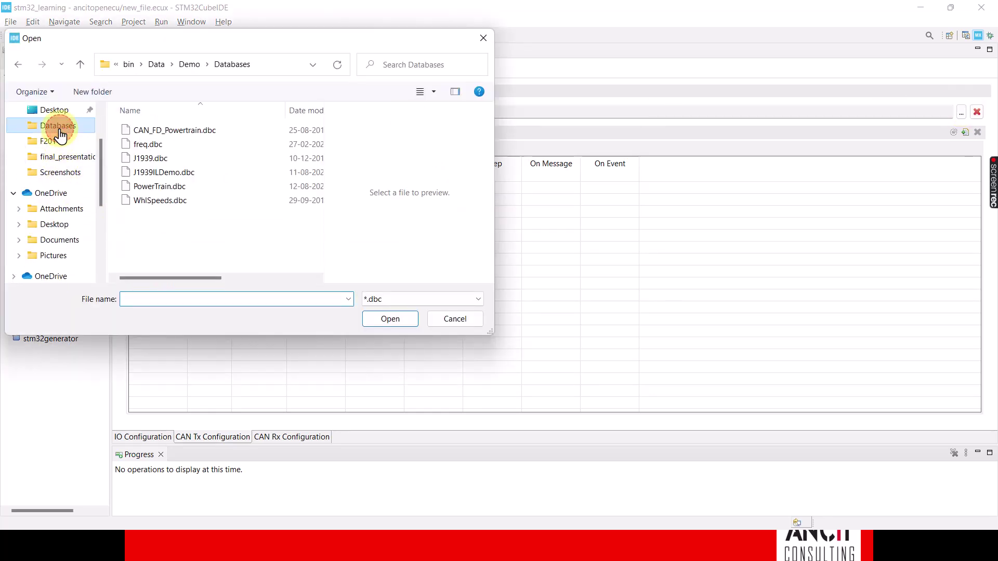
pyautogui.click(161, 187)
pyautogui.doubleClick(161, 187)
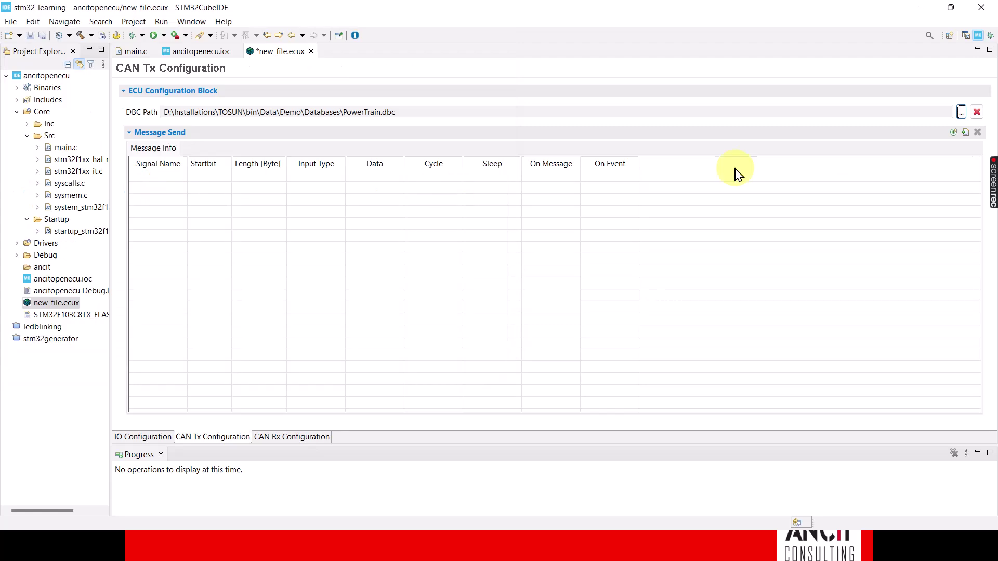
pyautogui.click(953, 133)
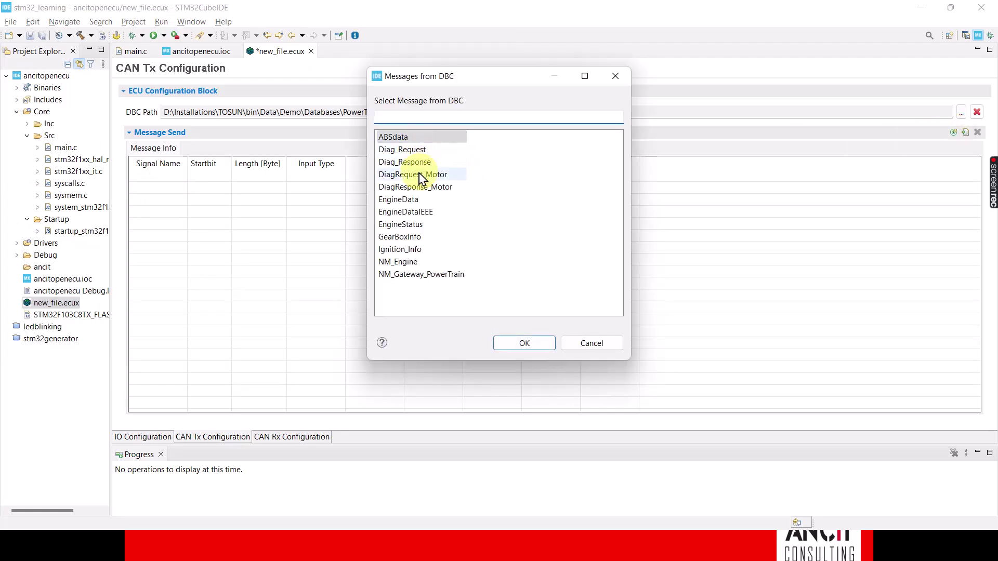
pyautogui.doubleClick(408, 201)
# - Expand EngineData's signals and set PetrolLevel's input type to RANDOM
pyautogui.click(136, 177)
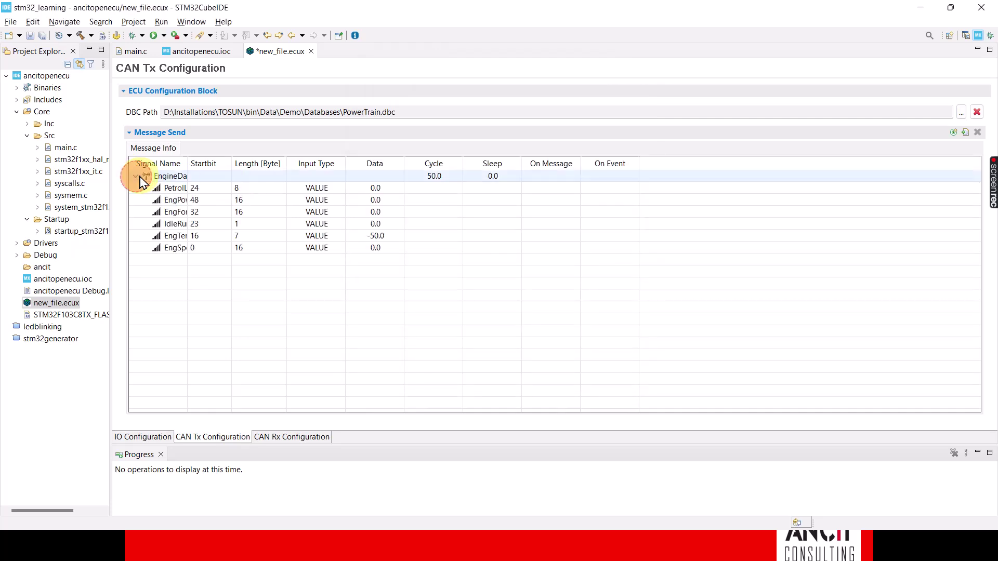
pyautogui.moveTo(187, 163); pyautogui.dragTo(238, 164)
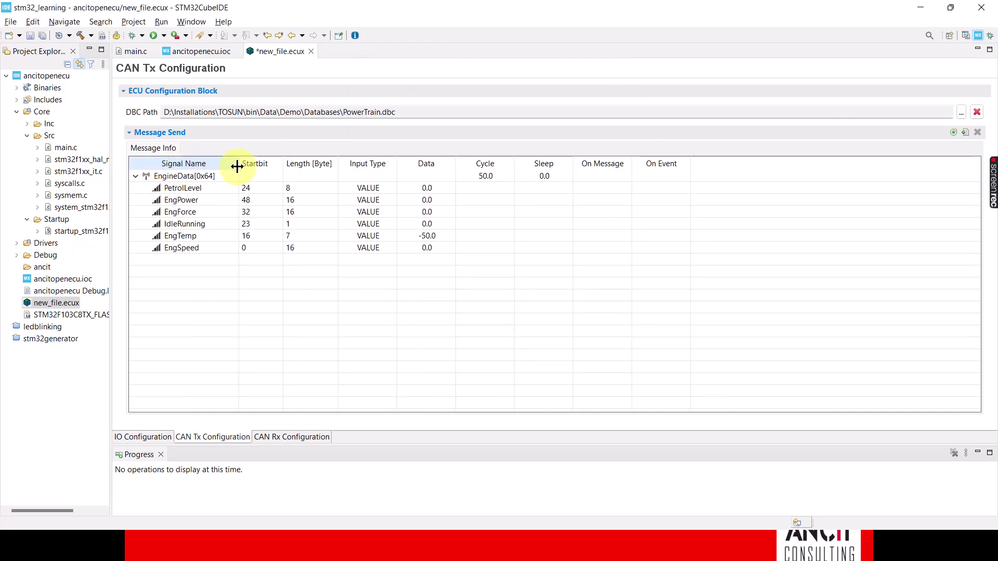
pyautogui.click(393, 191)
pyautogui.click(392, 190)
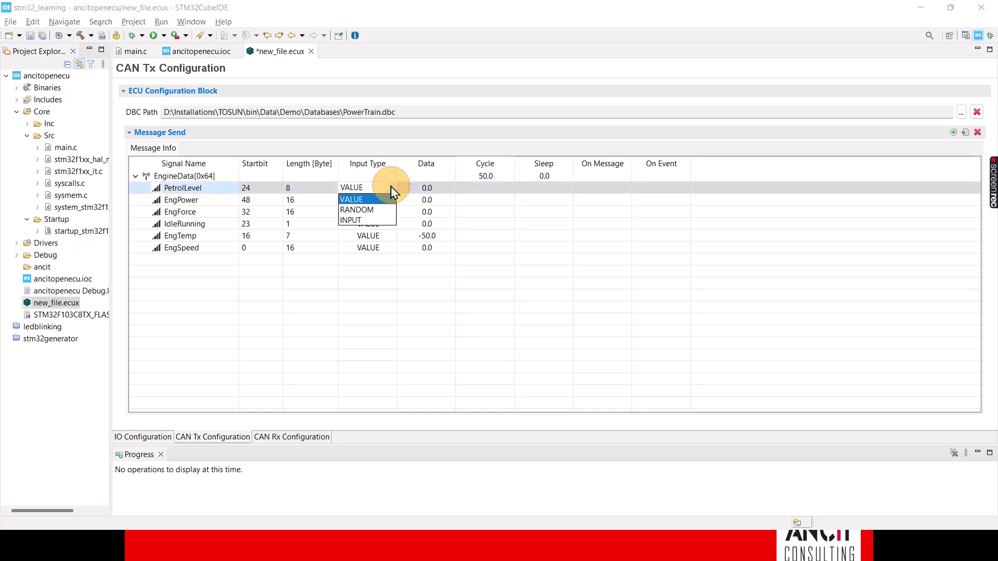
pyautogui.click(356, 211)
pyautogui.click(370, 308)
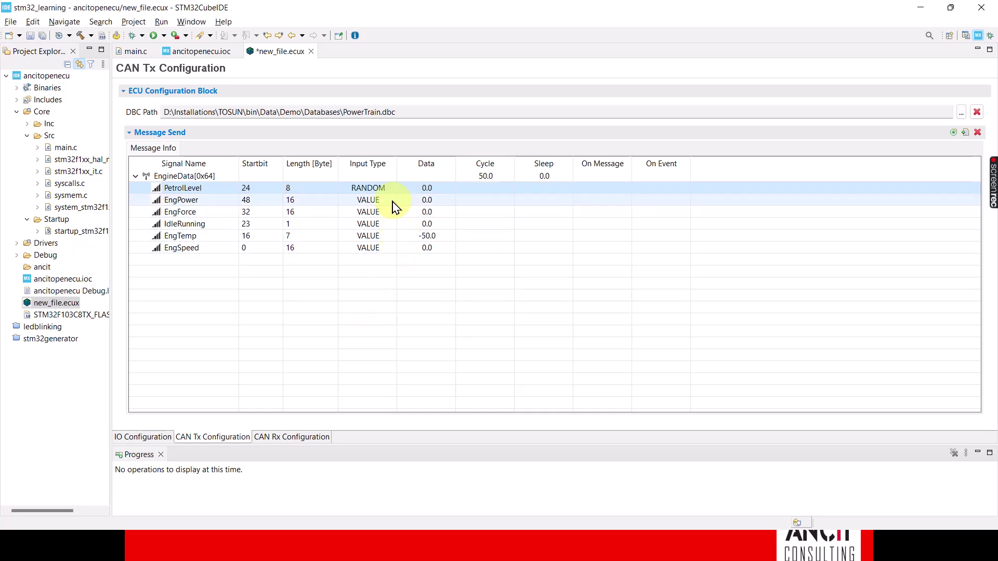
# - Set EngPower's data value to 100
pyautogui.click(420, 200)
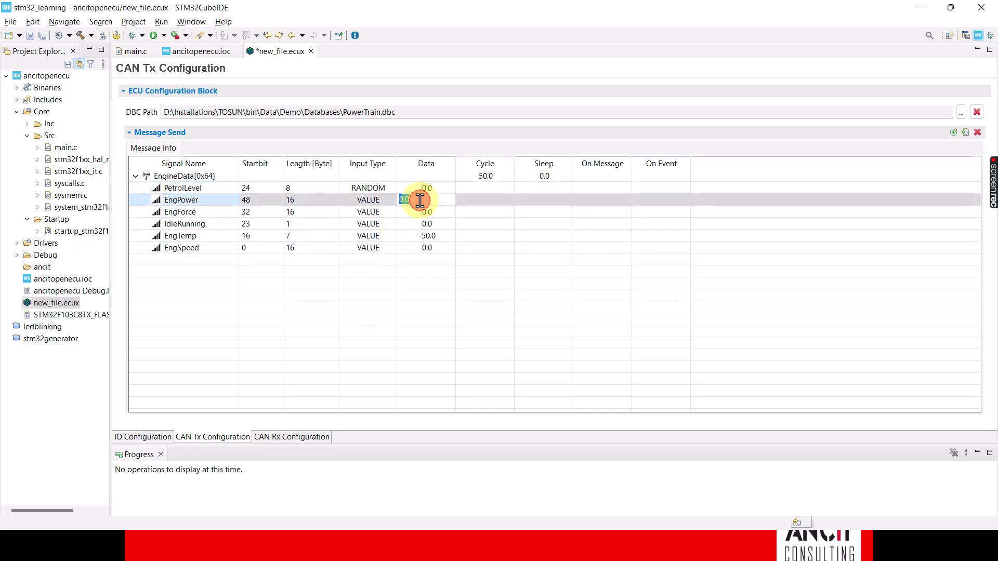
pyautogui.write('100')
pyautogui.press('Return')
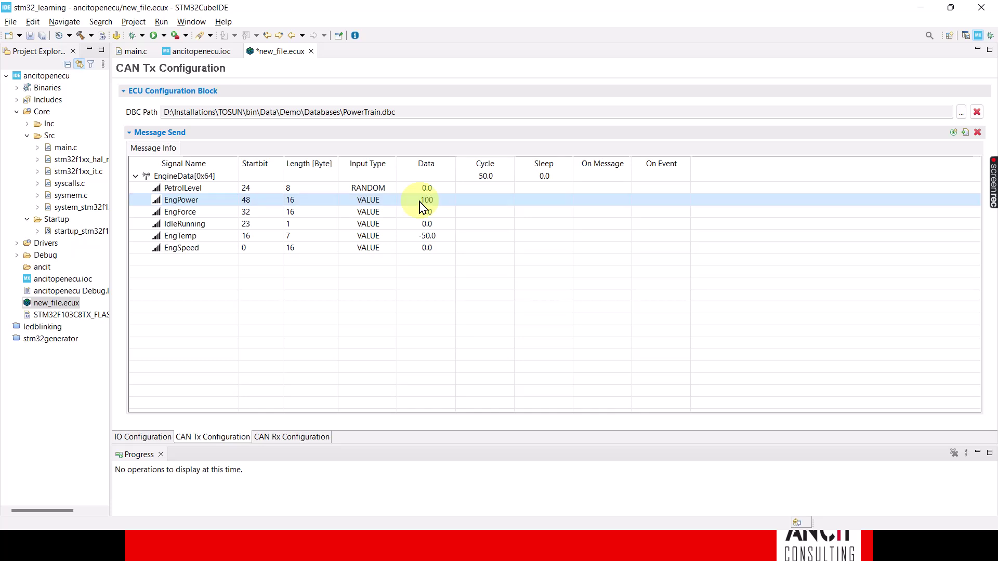
# - Set EngForce to INPUT type with SHT_HUMIDITY as its data source
pyautogui.click(391, 213)
pyautogui.click(392, 212)
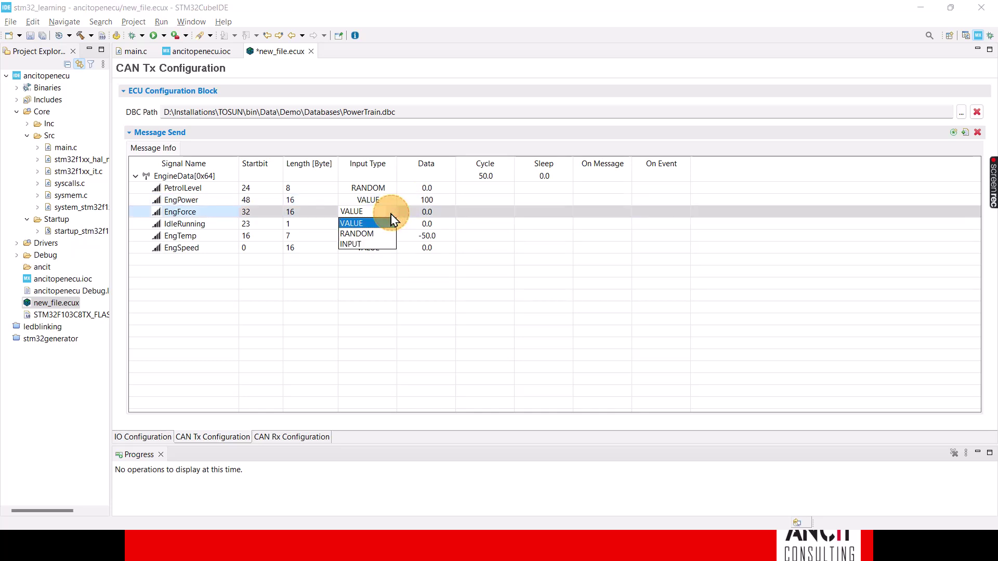
pyautogui.click(364, 244)
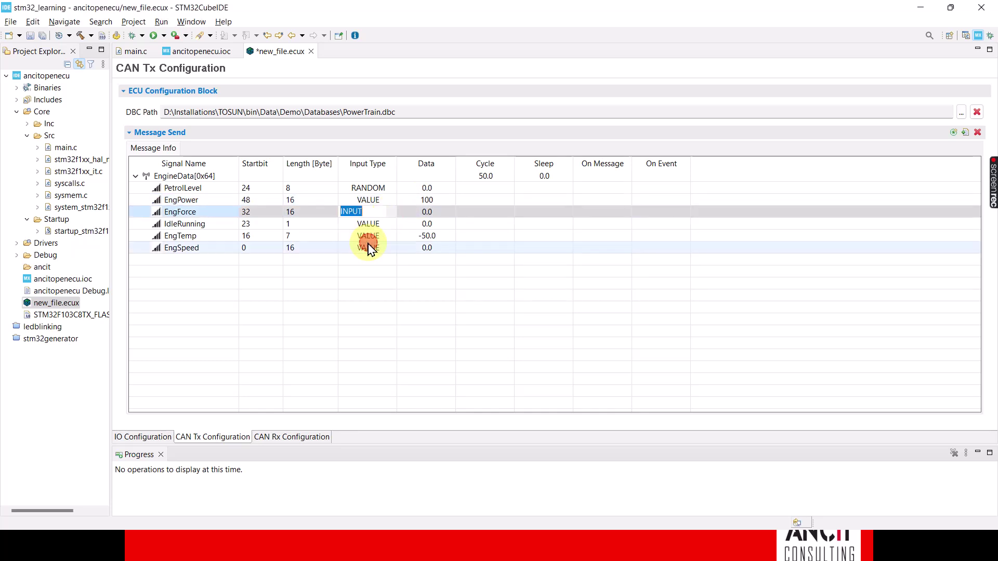
pyautogui.click(432, 217)
pyautogui.click(454, 213)
pyautogui.click(454, 212)
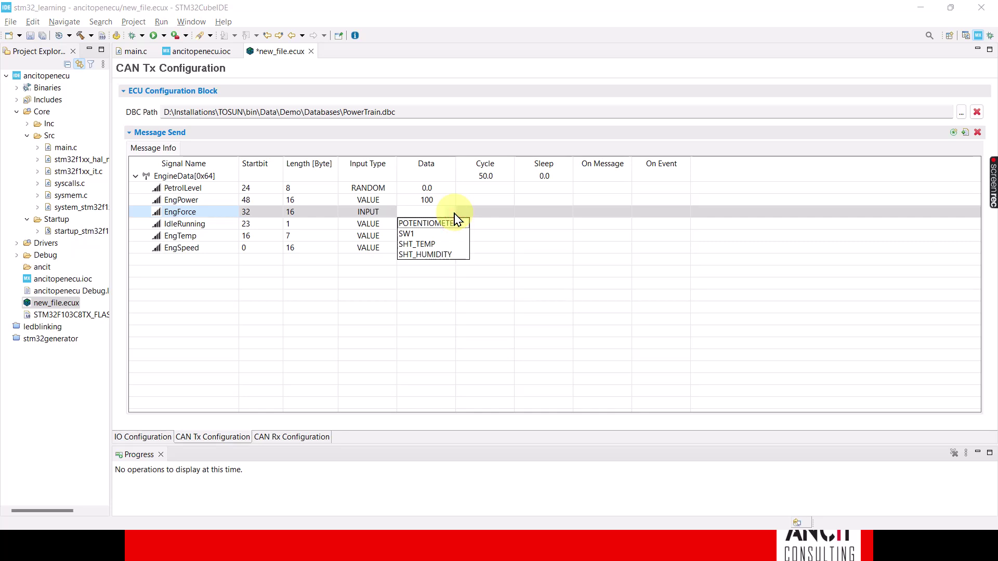
pyautogui.click(428, 258)
pyautogui.click(426, 320)
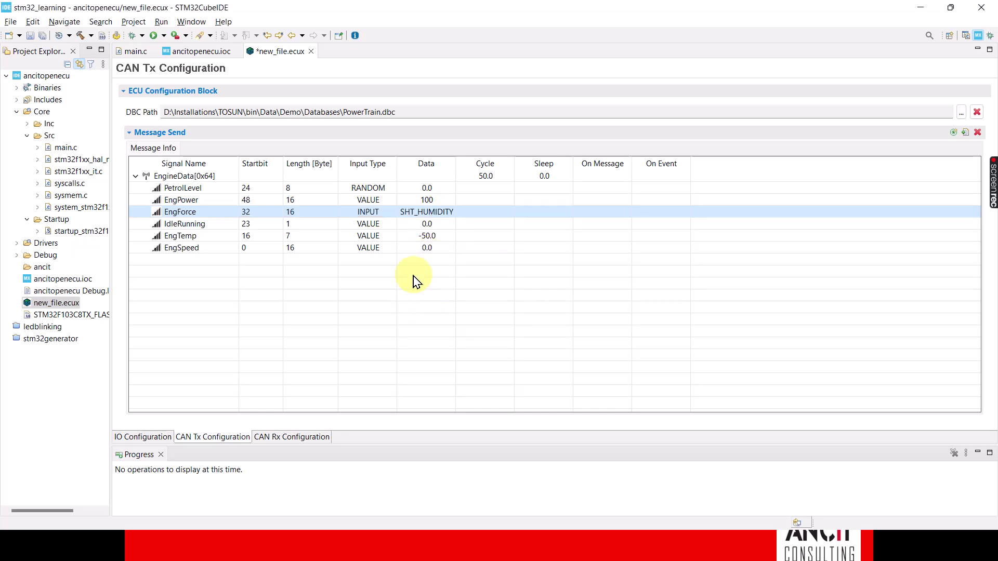
# - Set IdleRunning to INPUT type with SW1 as its data source
pyautogui.click(391, 225)
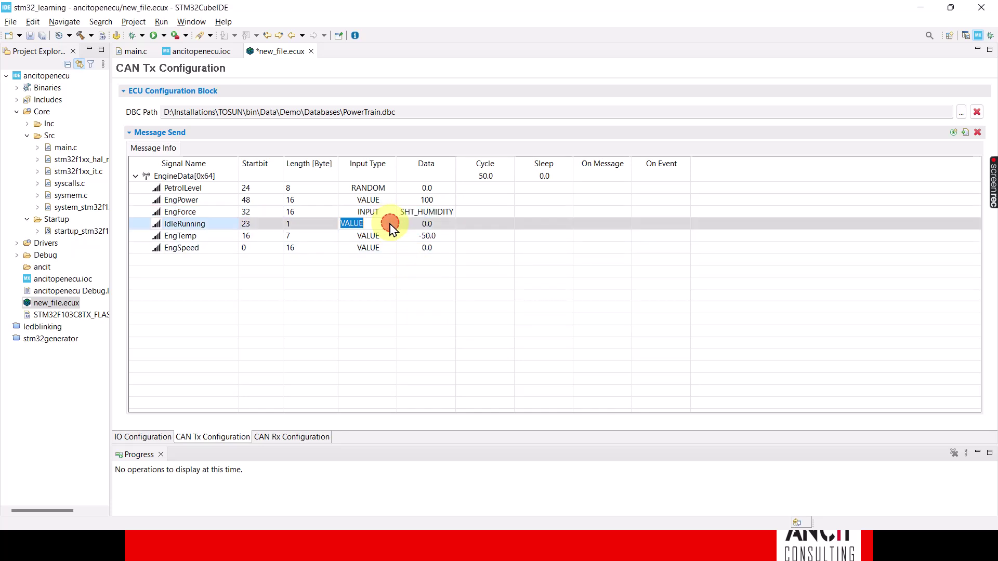
pyautogui.click(390, 225)
pyautogui.click(362, 255)
pyautogui.click(438, 226)
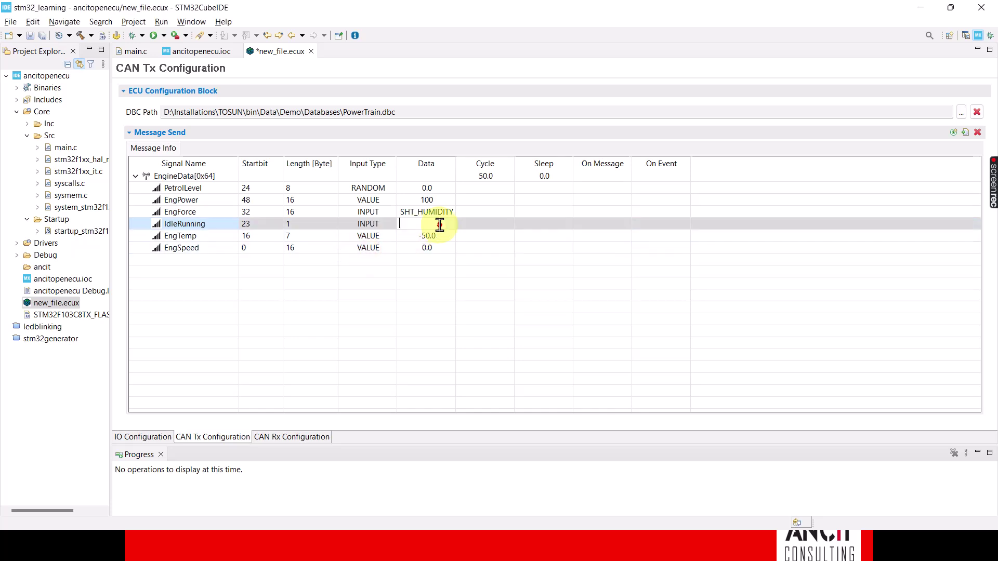
pyautogui.click(455, 226)
pyautogui.click(413, 246)
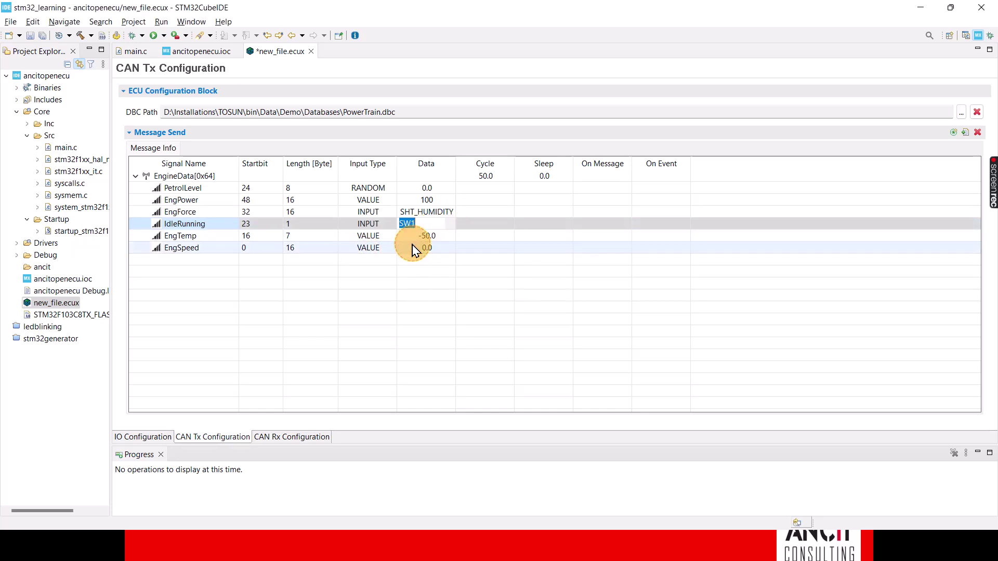
pyautogui.click(412, 328)
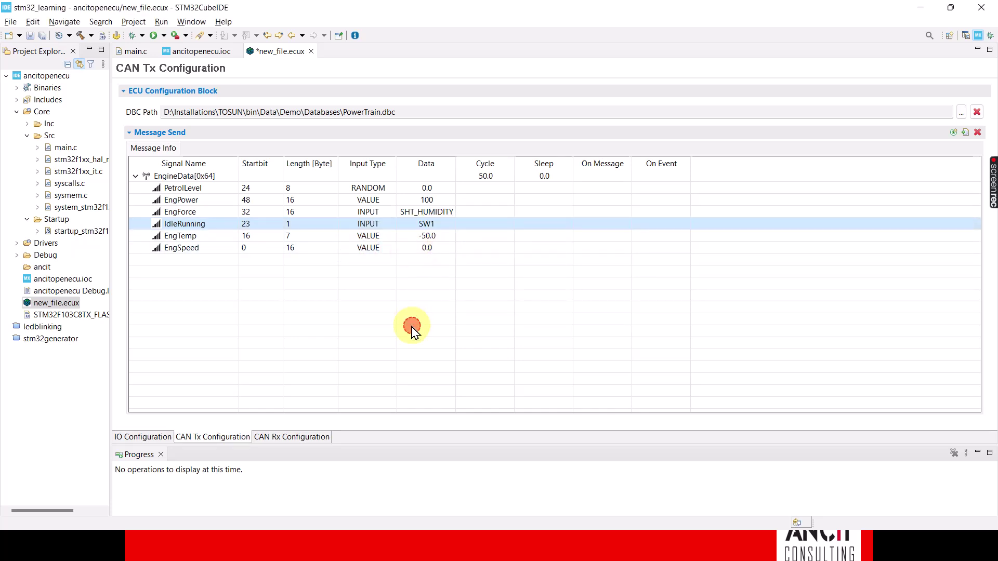
# - Set EngTemp to INPUT type with SHT_TEMP as its data source
pyautogui.click(391, 237)
pyautogui.click(391, 237)
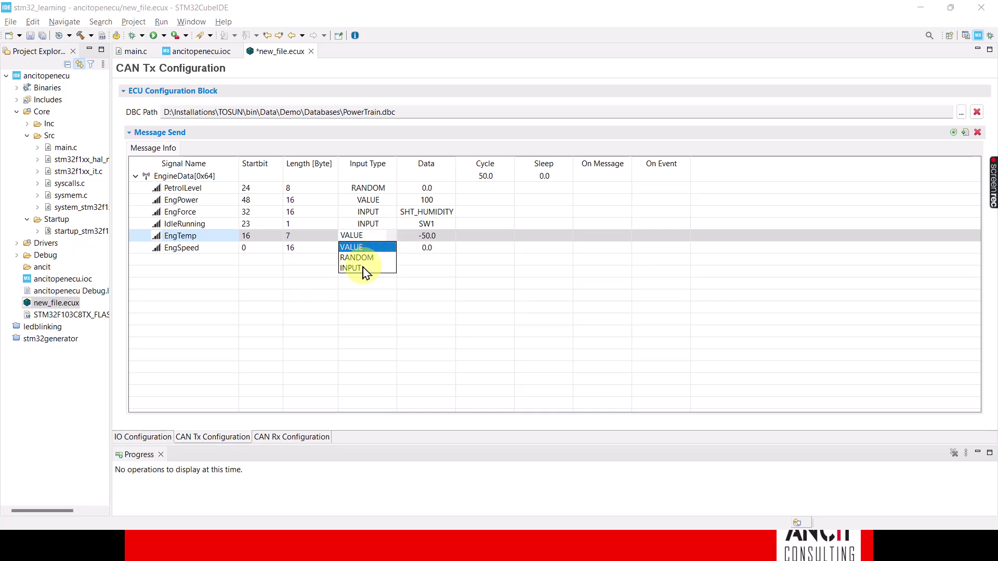
pyautogui.click(360, 270)
pyautogui.click(446, 301)
pyautogui.click(453, 237)
pyautogui.click(453, 236)
pyautogui.click(431, 269)
# - Set EngSpeed to INPUT type with POTENTIOMETER as its data source, widening the Data column
pyautogui.click(423, 301)
pyautogui.click(391, 251)
pyautogui.click(391, 251)
pyautogui.click(390, 251)
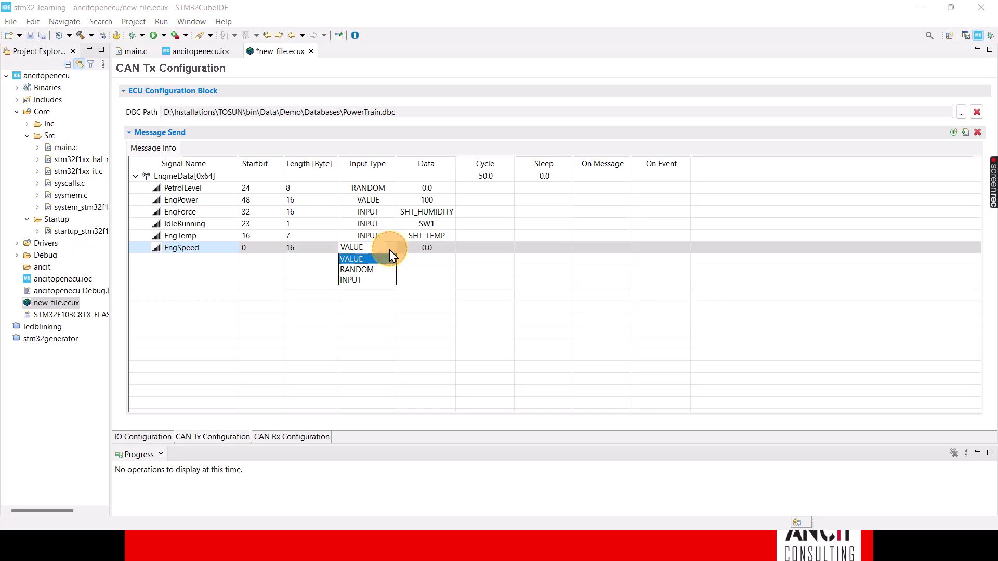
pyautogui.click(364, 280)
pyautogui.click(454, 319)
pyautogui.click(452, 250)
pyautogui.click(449, 250)
pyautogui.click(434, 260)
pyautogui.click(434, 338)
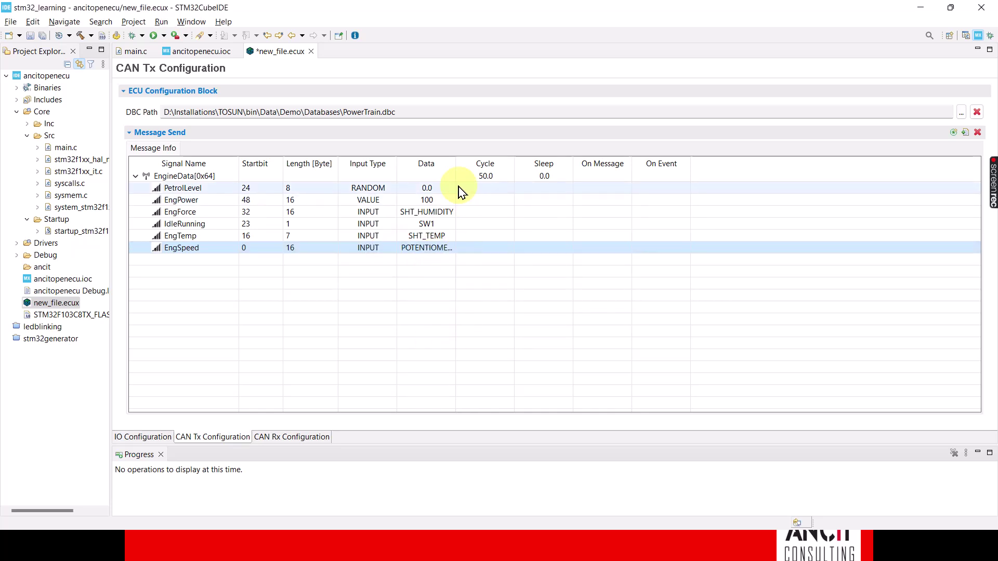
pyautogui.moveTo(456, 161); pyautogui.dragTo(486, 161)
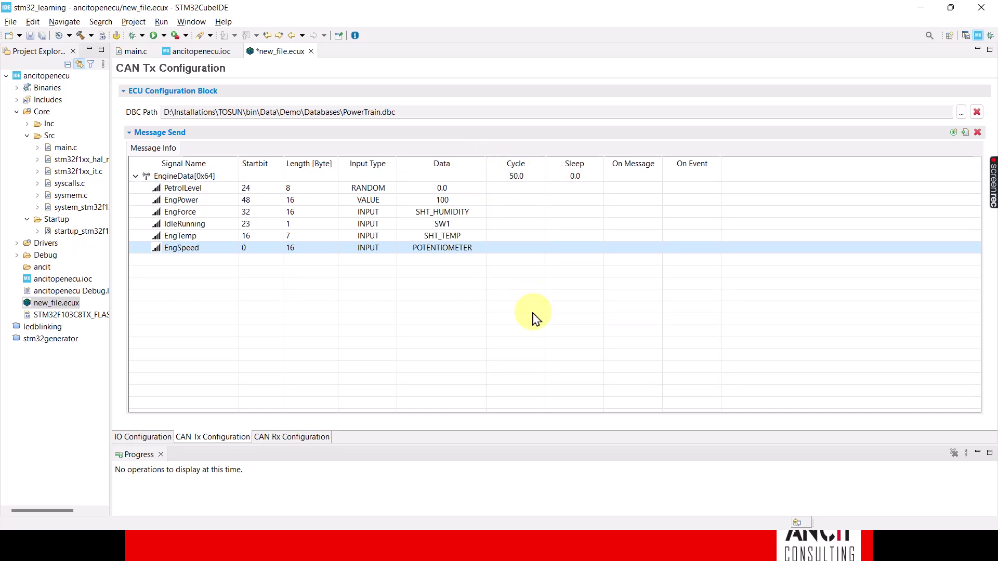
# - Save new_file.ecux and export ECU Firmware for the ANCIT Open ECU - STM32F103C8 board
pyautogui.hotkey('ctrl', 's')
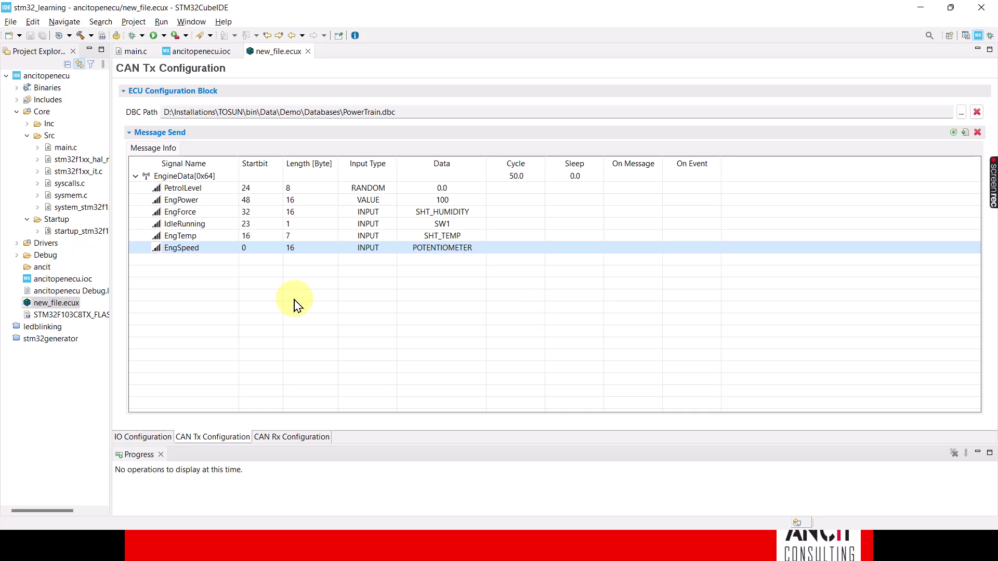
pyautogui.rightClick(76, 303)
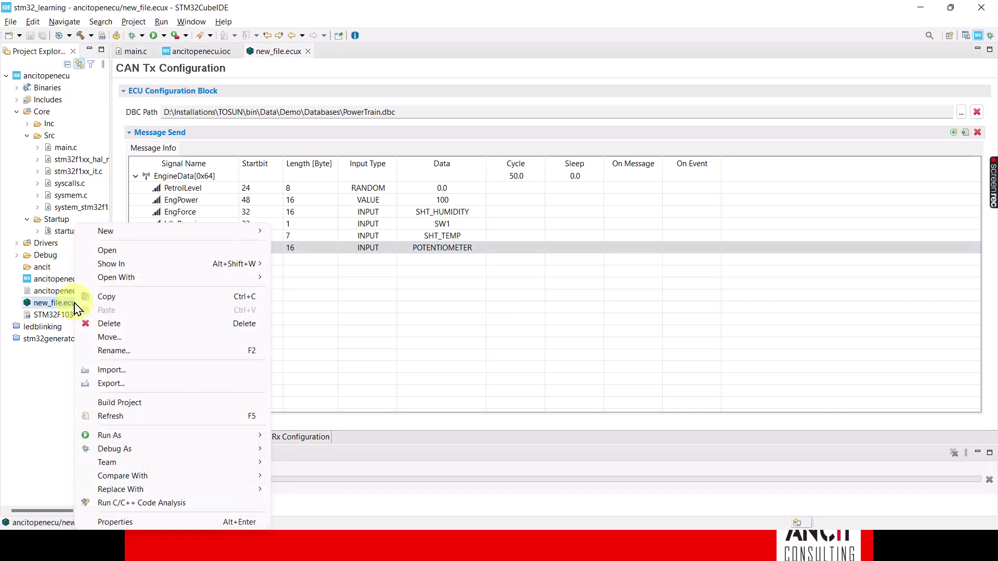
pyautogui.click(110, 383)
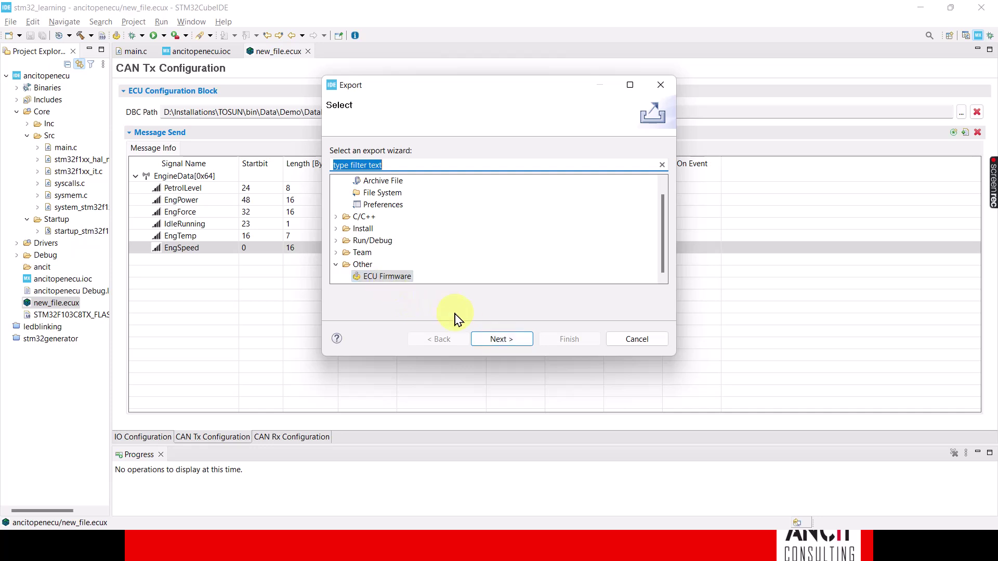
pyautogui.click(498, 339)
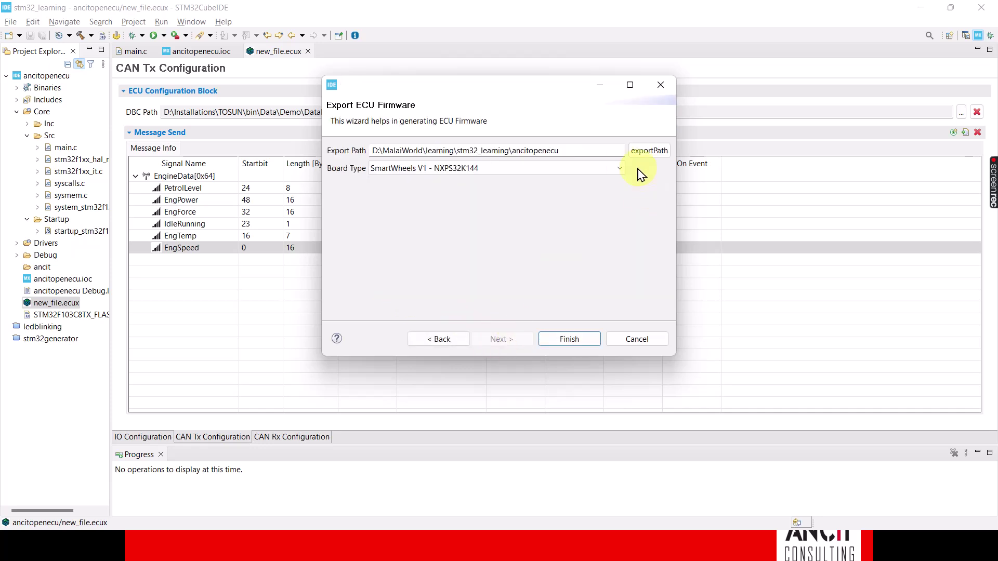
pyautogui.click(620, 168)
pyautogui.click(524, 192)
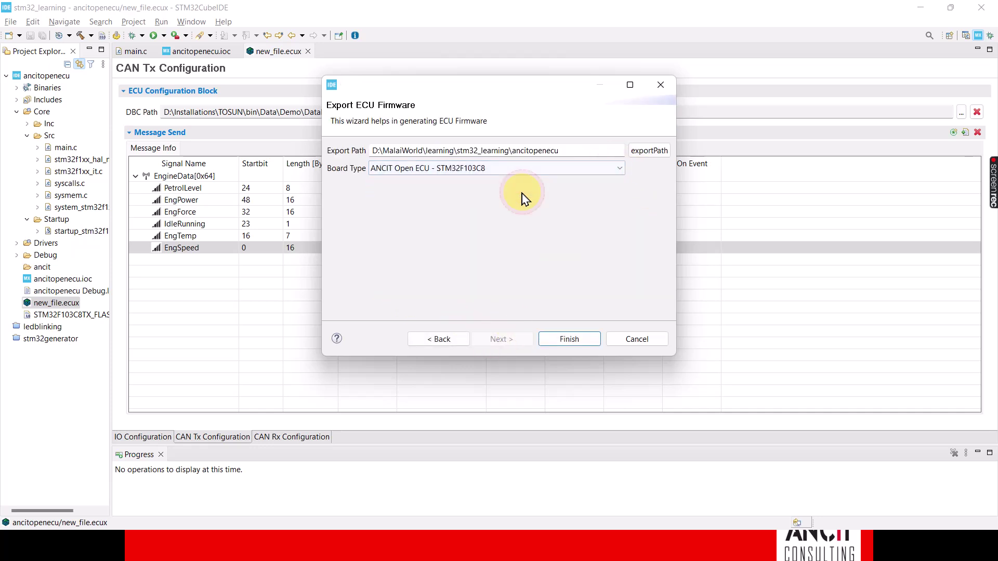
pyautogui.click(570, 343)
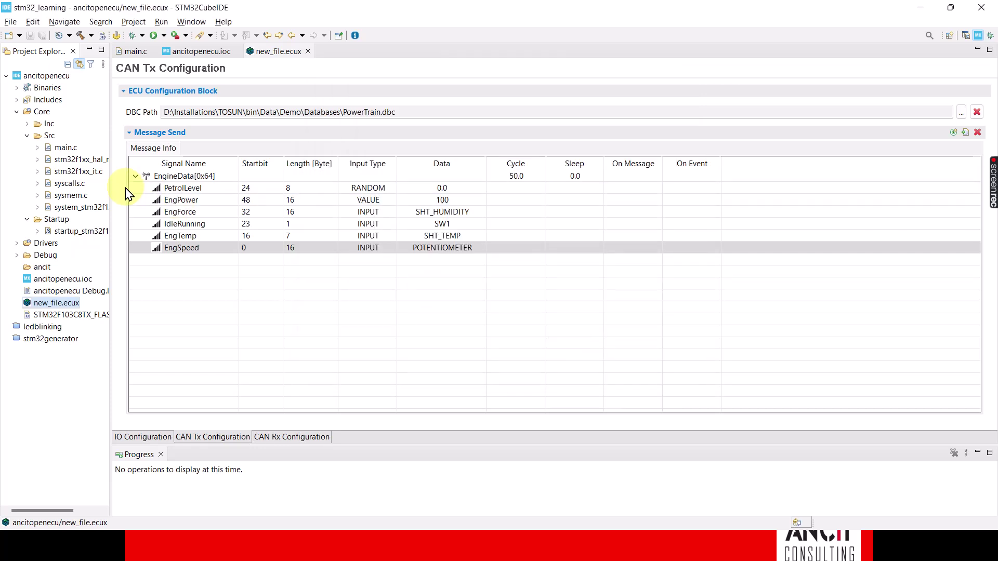
# - Refresh the ancitopenecu project to reveal the generated files
pyautogui.moveTo(111, 183); pyautogui.dragTo(213, 184)
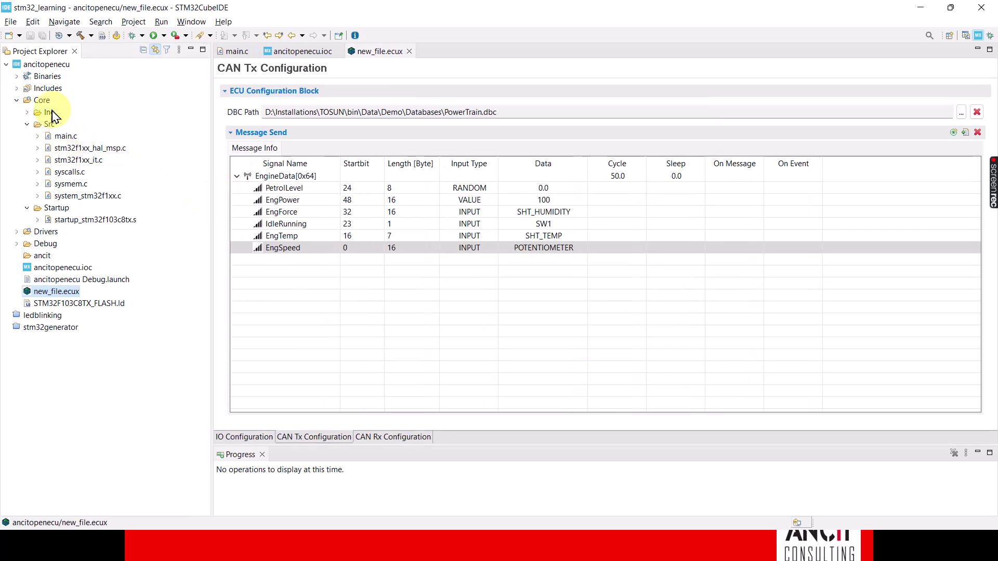
pyautogui.rightClick(54, 68)
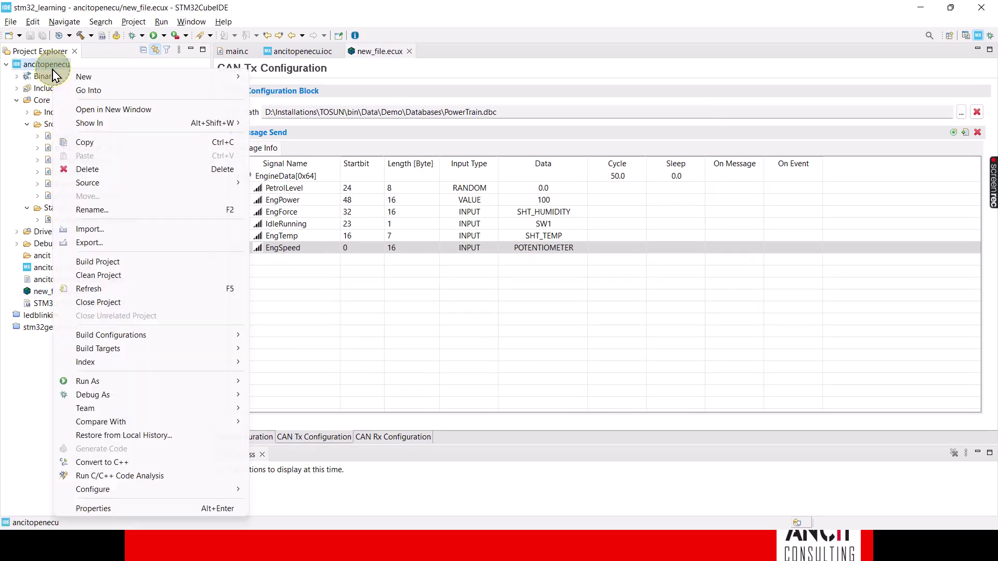
pyautogui.click(103, 285)
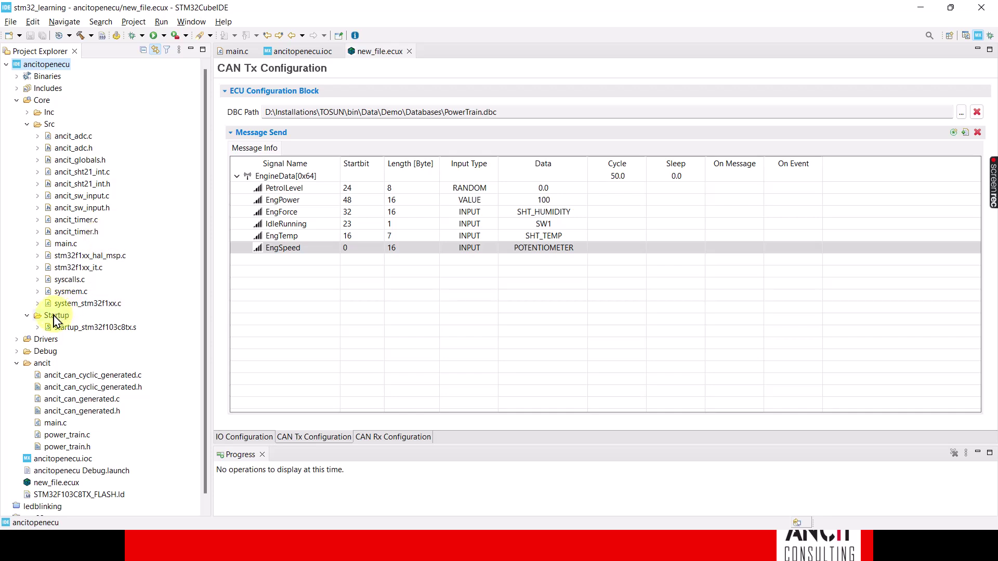
# - Move the generated CAN and power_train files from the ancit folder into Core/Src
pyautogui.click(83, 375)
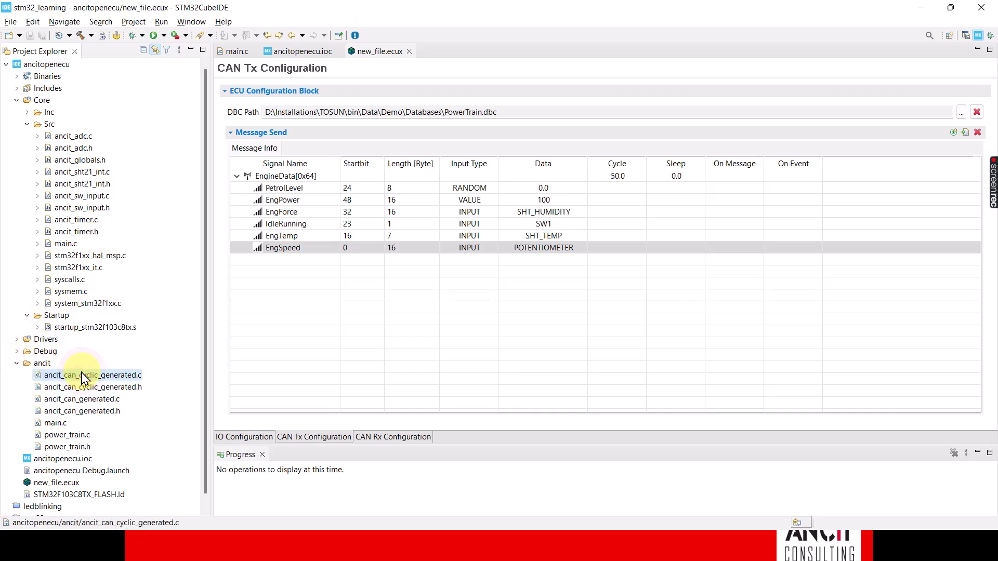
pyautogui.hotkey('shift', 'Down')
pyautogui.hotkey('shift', 'Down')
pyautogui.hotkey('shift', 'Down')
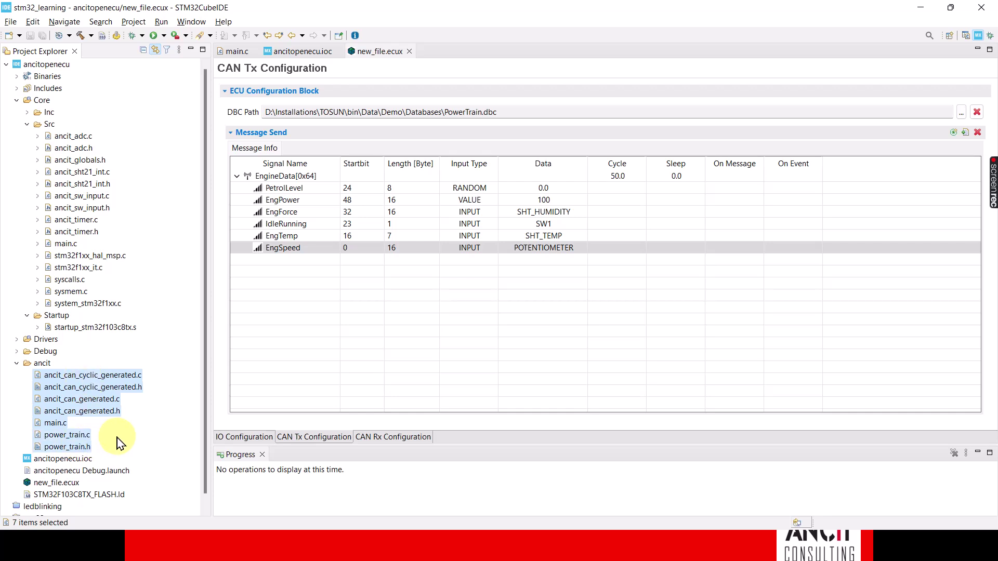
pyautogui.moveTo(114, 379); pyautogui.dragTo(138, 124)
pyautogui.click(492, 295)
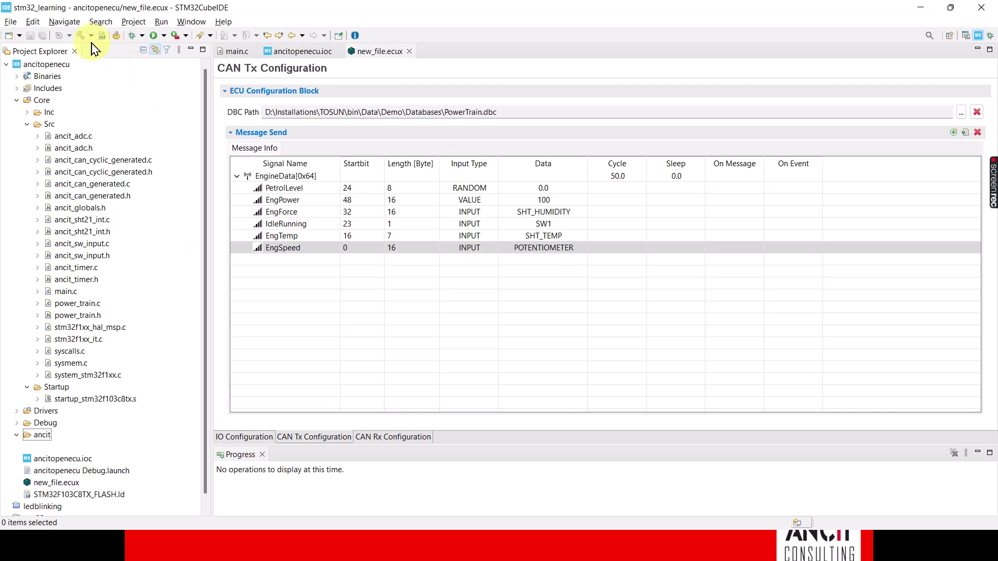
# - Build the ancitopenecu project and open ancit_sht21_int.c to inspect the errors
pyautogui.click(47, 64)
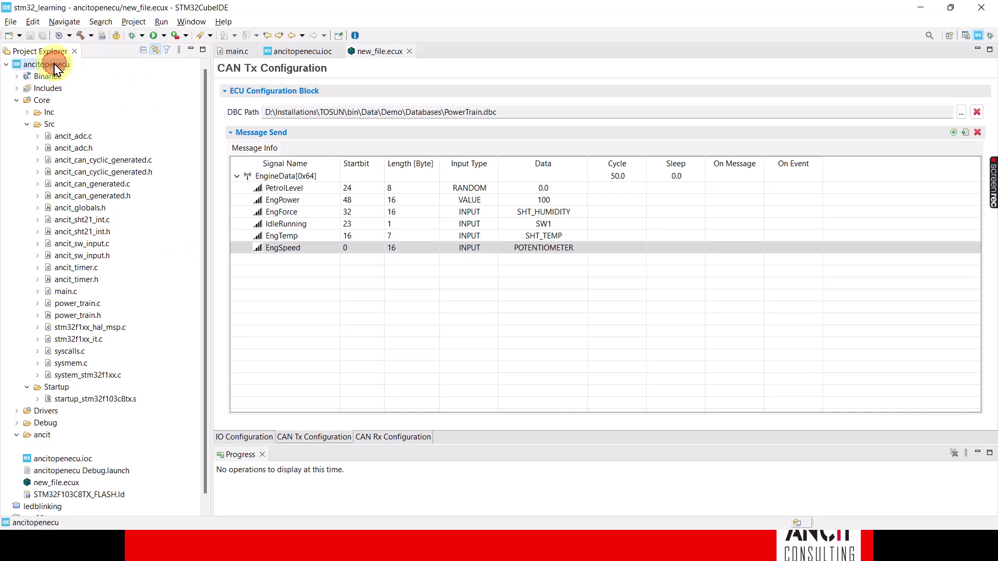
pyautogui.click(78, 39)
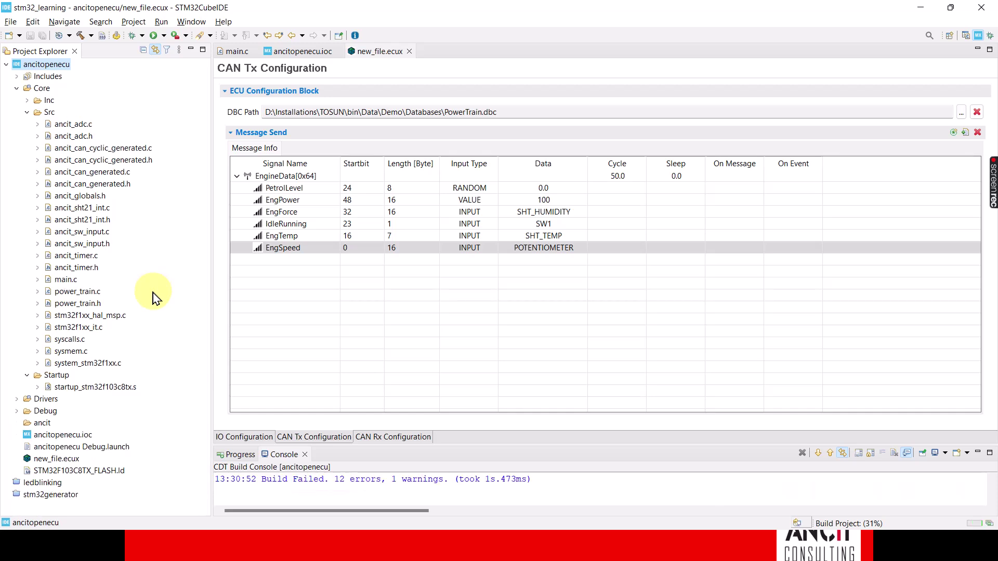
pyautogui.doubleClick(81, 207)
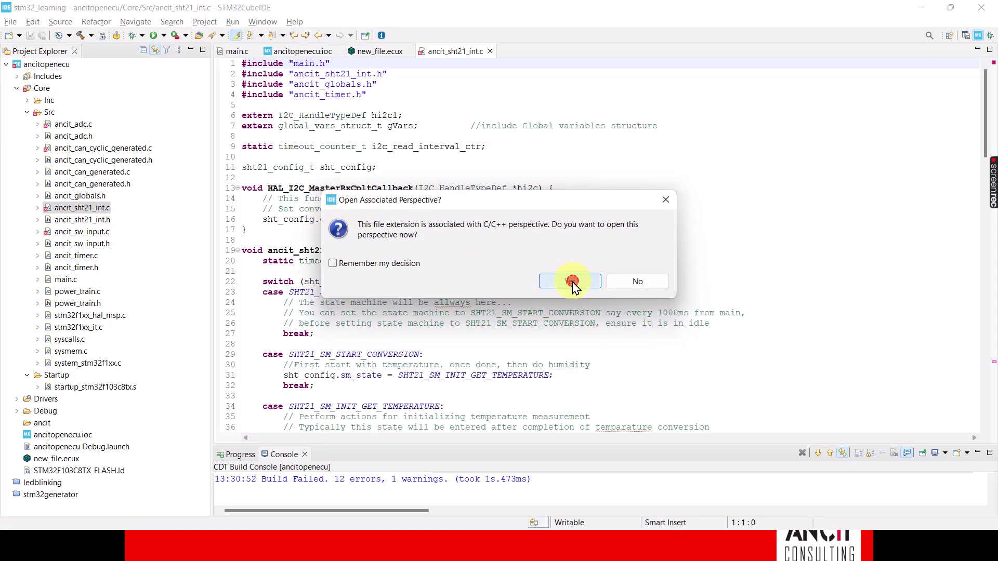
pyautogui.click(571, 281)
pyautogui.scroll(-20, 523, 300)
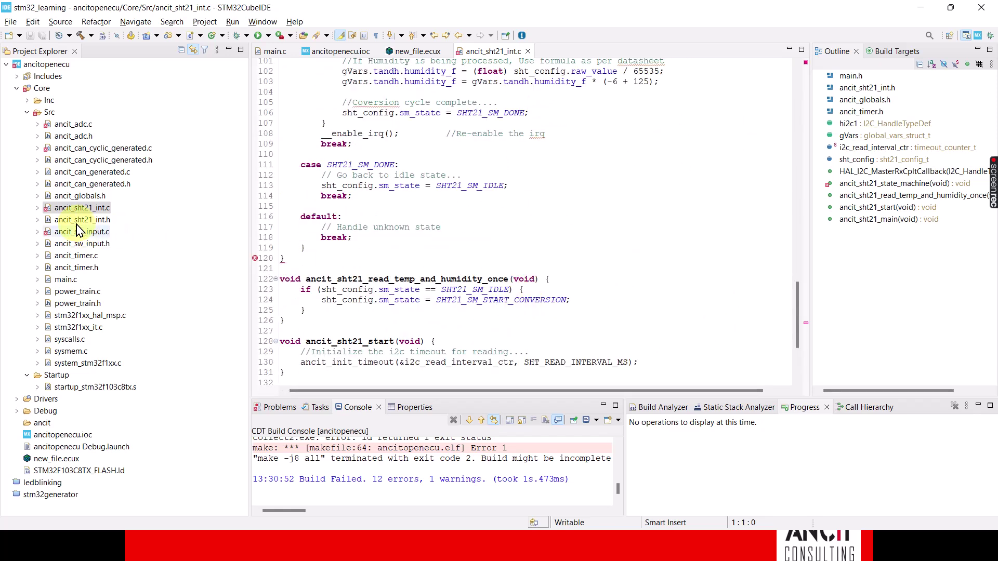
# - Copy the gVars declaration from ancit_adc.c after checking ancit_can_cyclic_generated.c
pyautogui.doubleClick(74, 149)
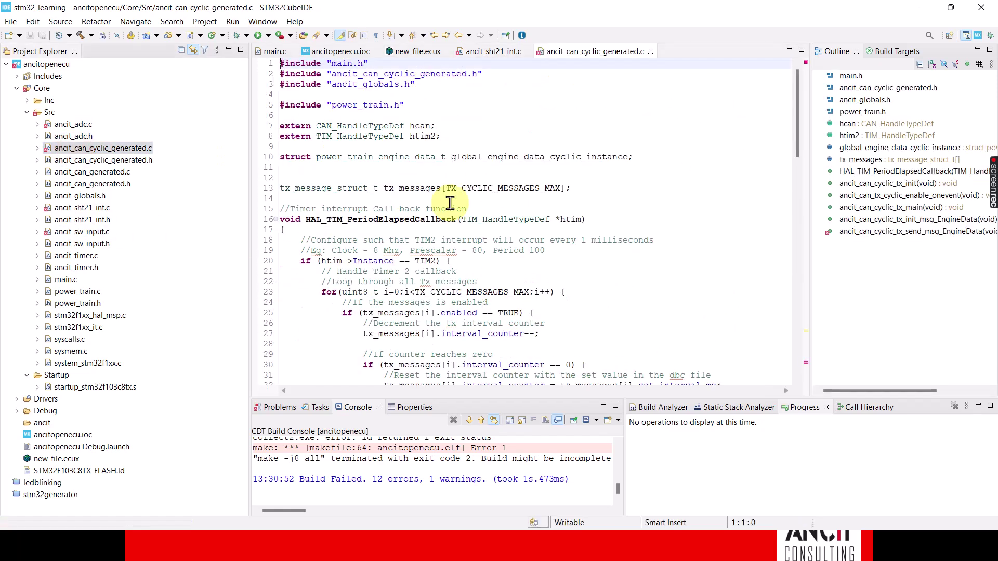
pyautogui.scroll(-20, 450, 203)
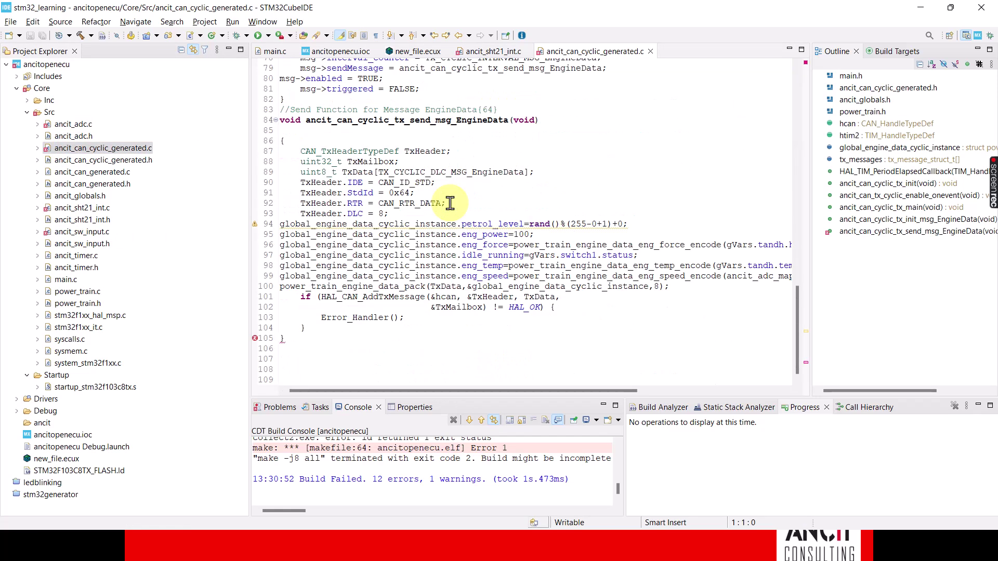
pyautogui.doubleClick(73, 125)
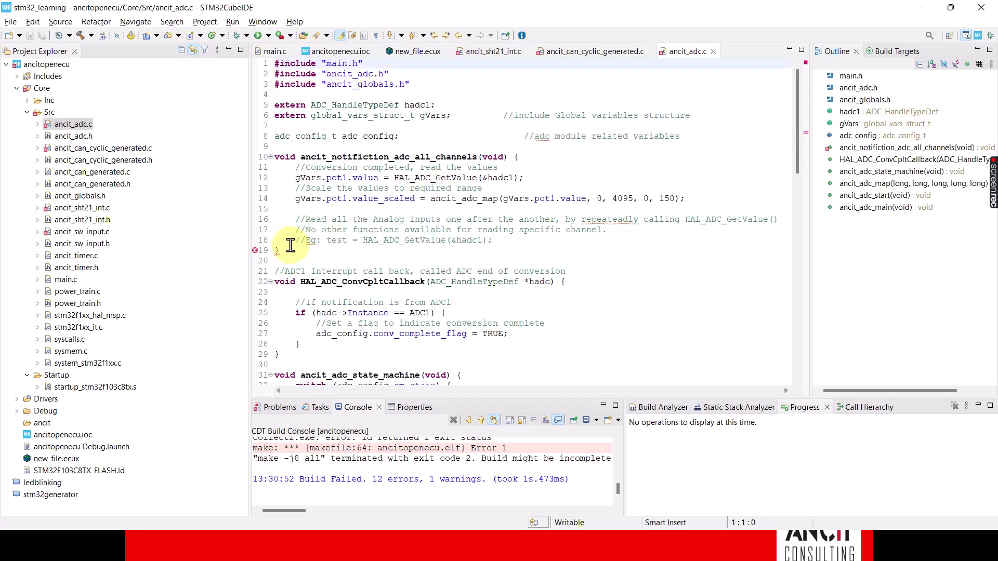
pyautogui.moveTo(460, 116); pyautogui.dragTo(310, 116)
pyautogui.hotkey('ctrl', 'c')
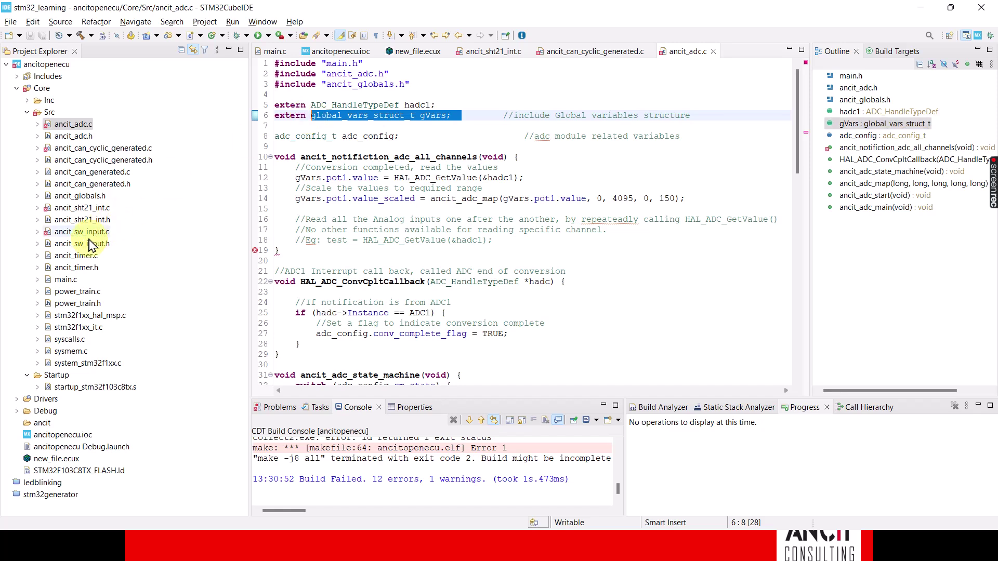
# - Paste 'global_vars_struct_t gVars;' under USER CODE BEGIN PV in main.c and save
pyautogui.doubleClick(65, 280)
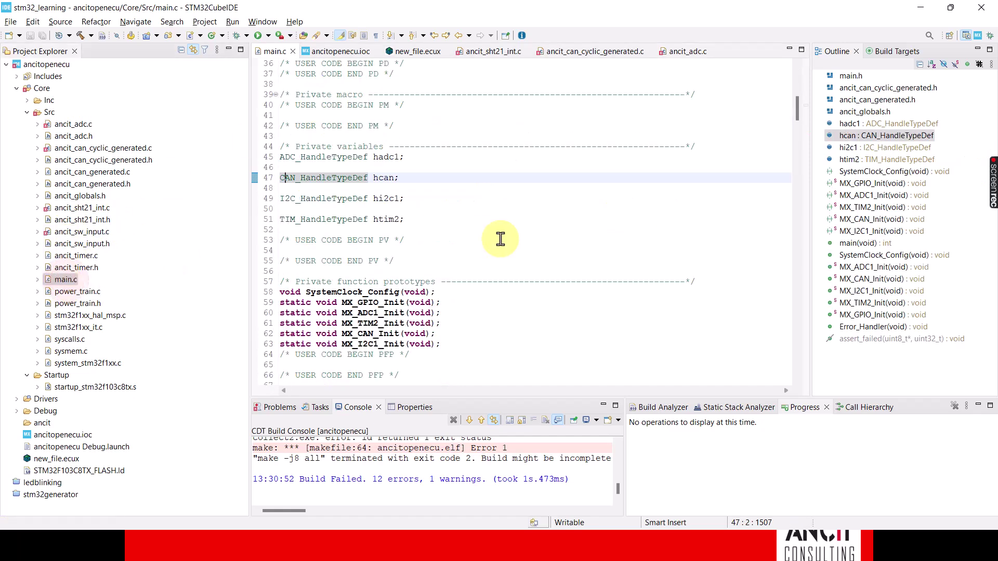
pyautogui.scroll(-1, 500, 239)
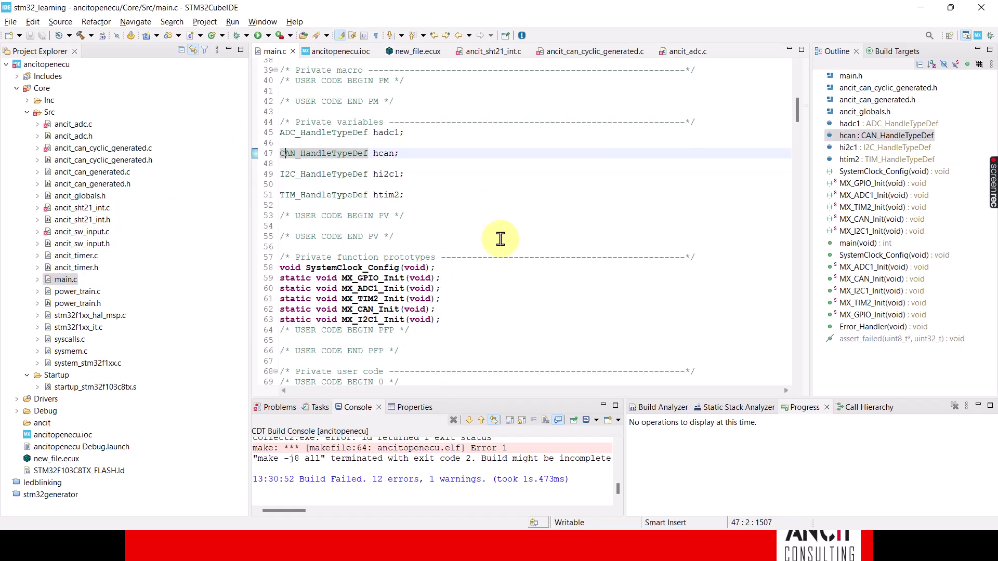
pyautogui.click(413, 215)
pyautogui.press('Return')
pyautogui.press('Return')
pyautogui.hotkey('ctrl', 'v')
pyautogui.scroll(10, 413, 214)
pyautogui.scroll(-14, 413, 214)
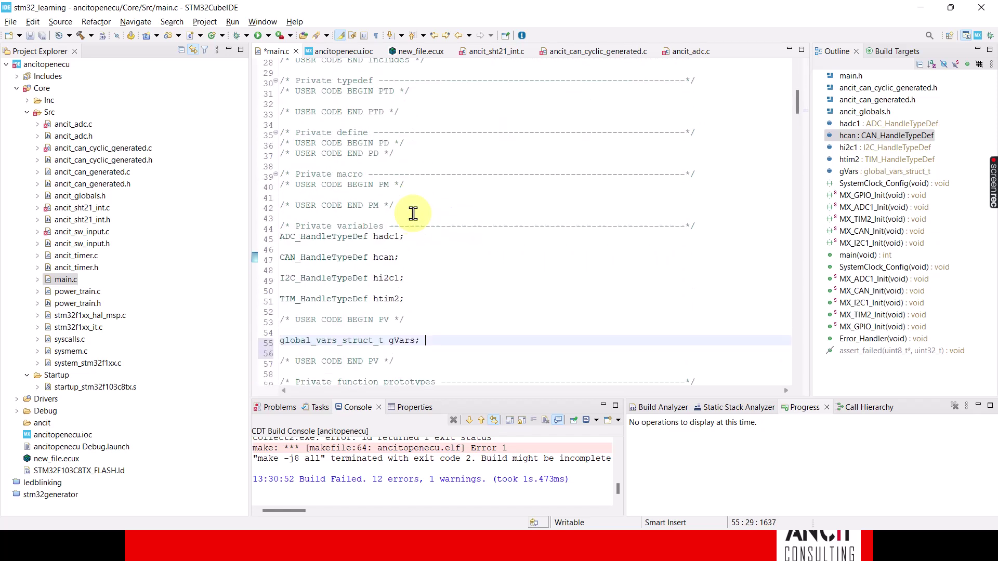
pyautogui.hotkey('ctrl', 's')
pyautogui.scroll(-13, 501, 188)
pyautogui.scroll(-7, 500, 188)
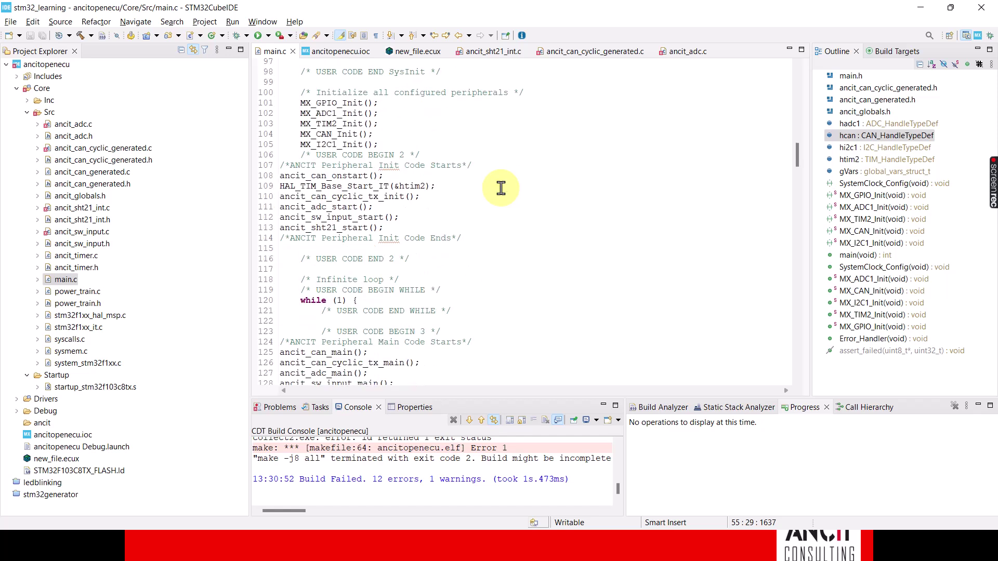
pyautogui.rightClick(484, 253)
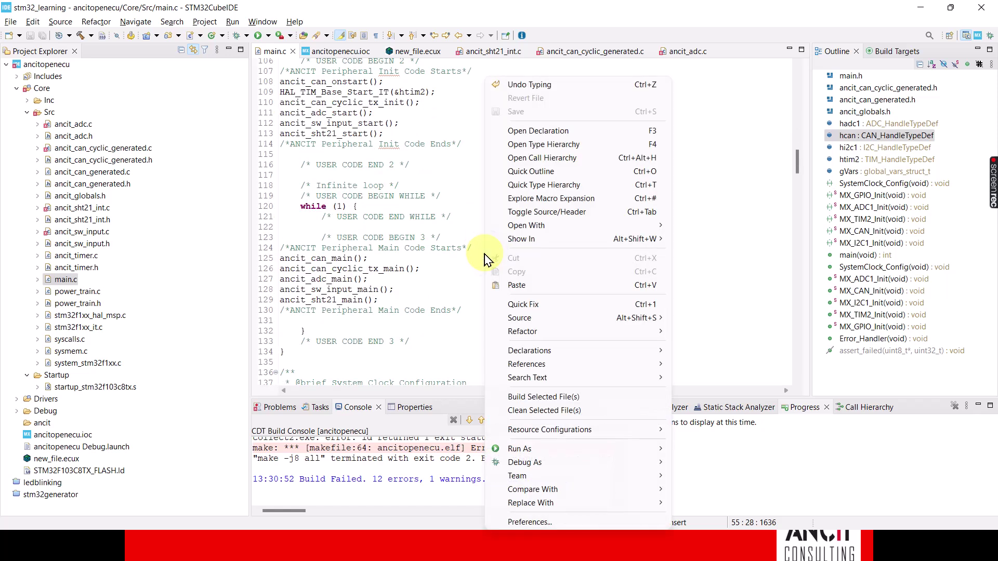
pyautogui.click(442, 300)
# - Rebuild the project with 0 errors and clear the TSMaster CAN trace
pyautogui.click(81, 35)
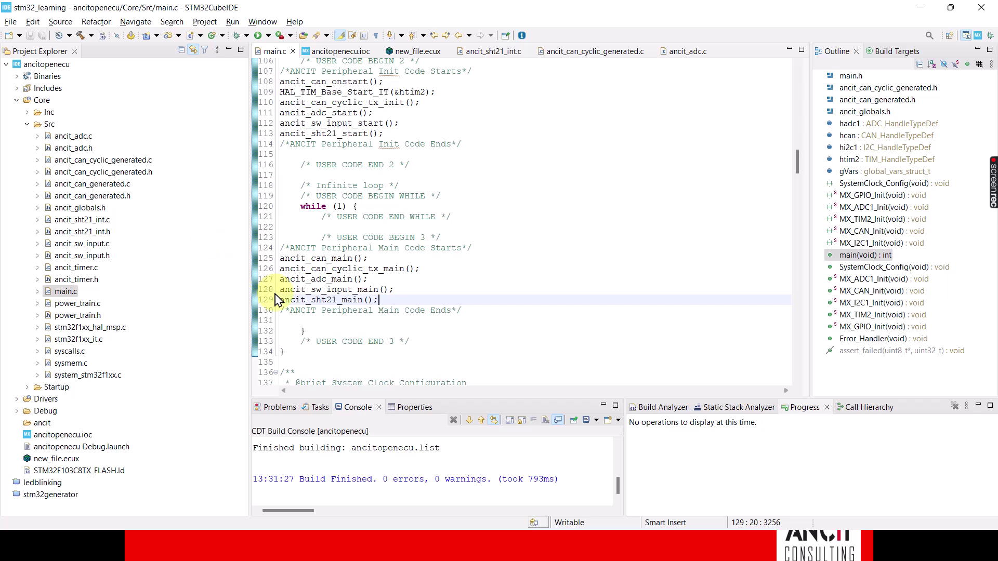
pyautogui.press('super')
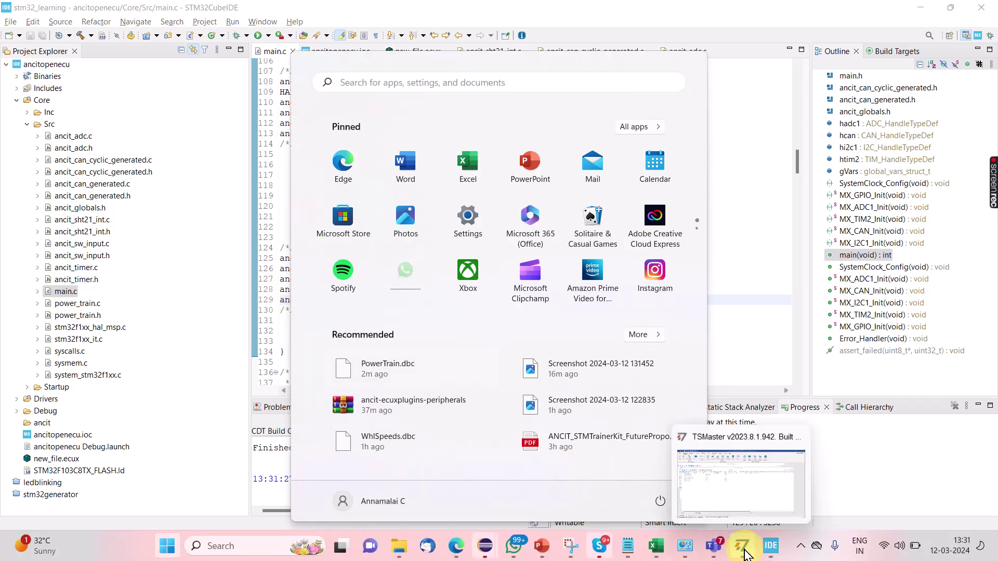
pyautogui.click(753, 543)
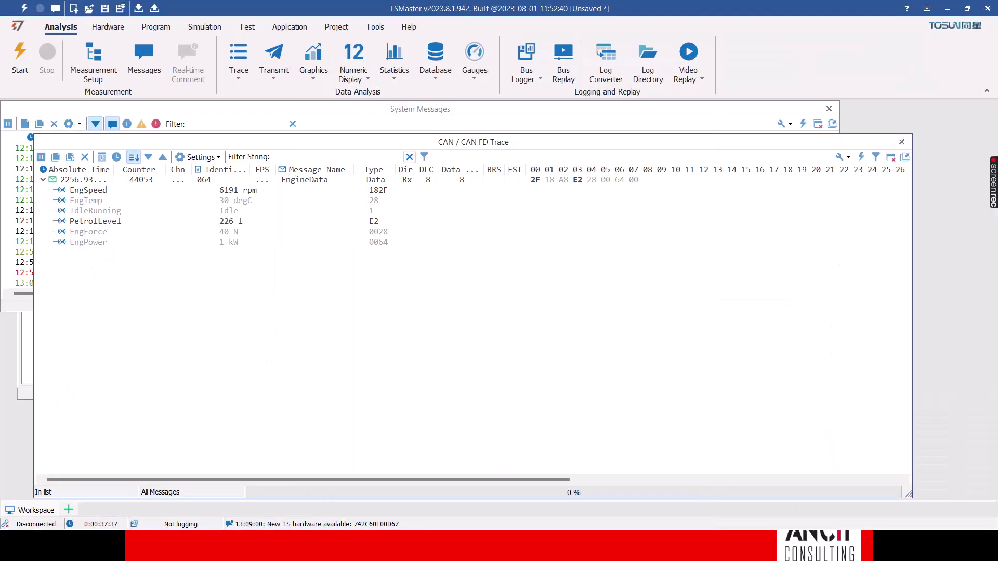
pyautogui.click(85, 156)
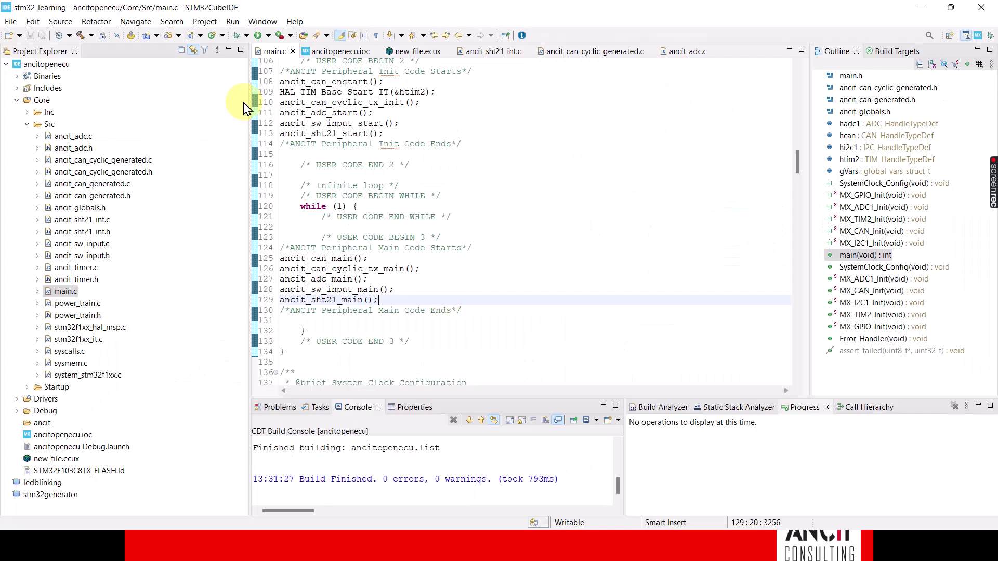
# - Build, flash and run the ancitopenecu firmware on the board
pyautogui.click(259, 36)
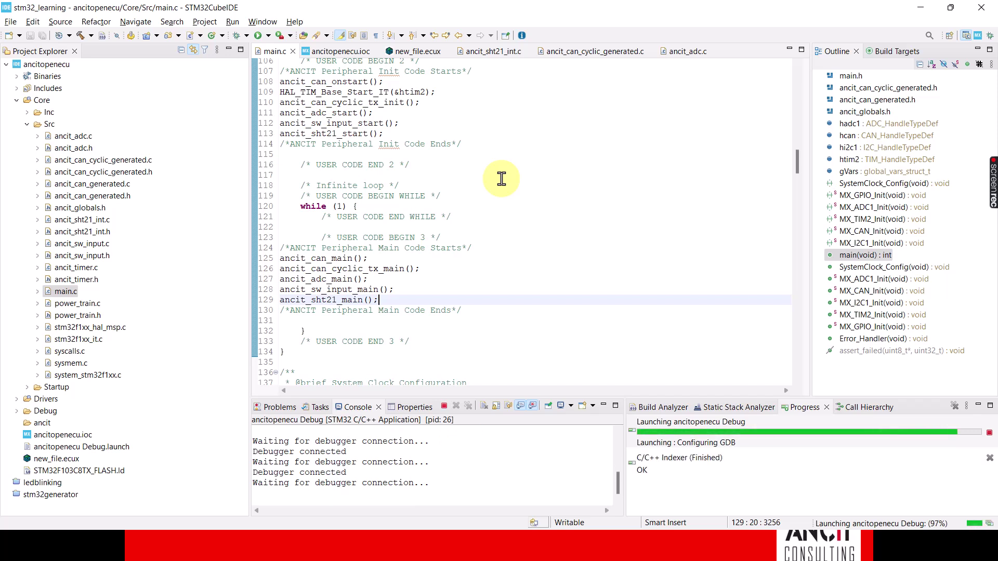
pyautogui.click(418, 53)
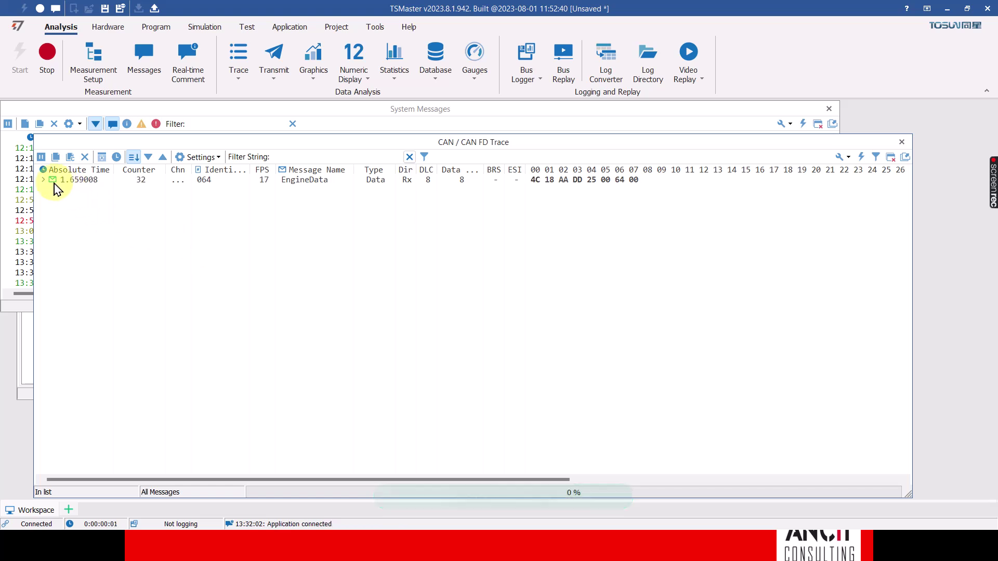
# - Expand the EngineData frame in the CAN / CAN FD Trace to list its six decoded signals
pyautogui.click(44, 179)
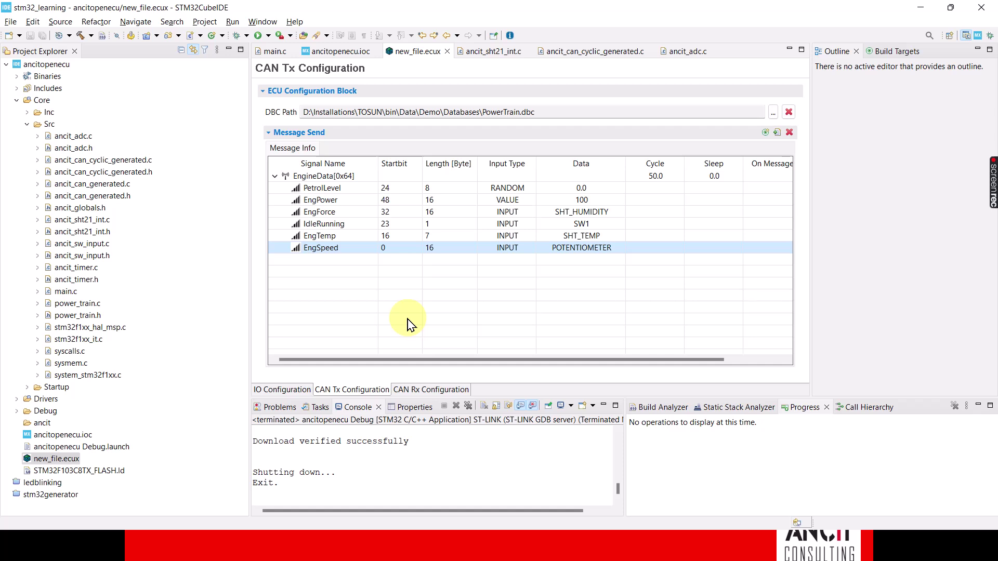
# - Set the EngPower signal's Input Type to INPUT
pyautogui.click(530, 203)
pyautogui.click(529, 201)
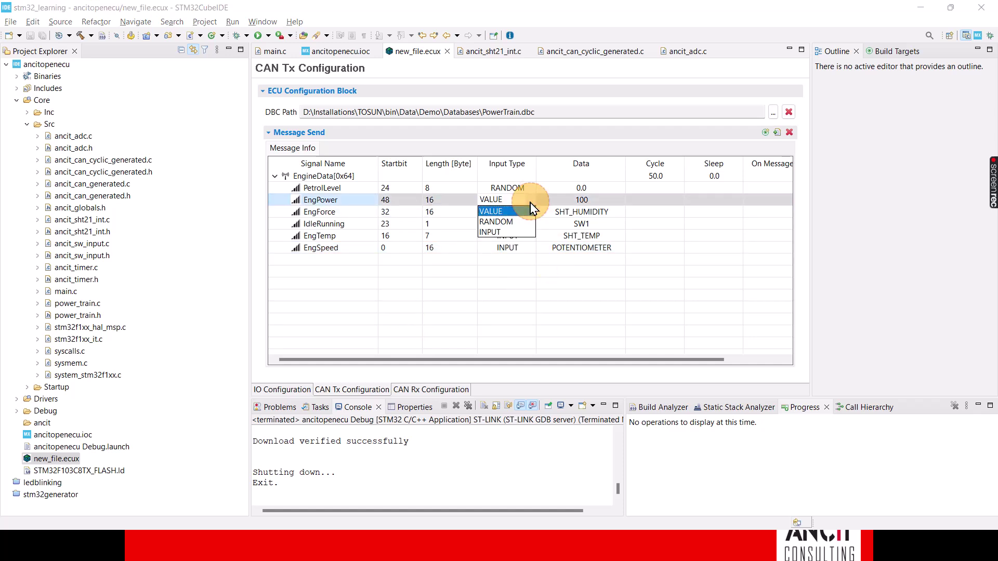
pyautogui.click(494, 233)
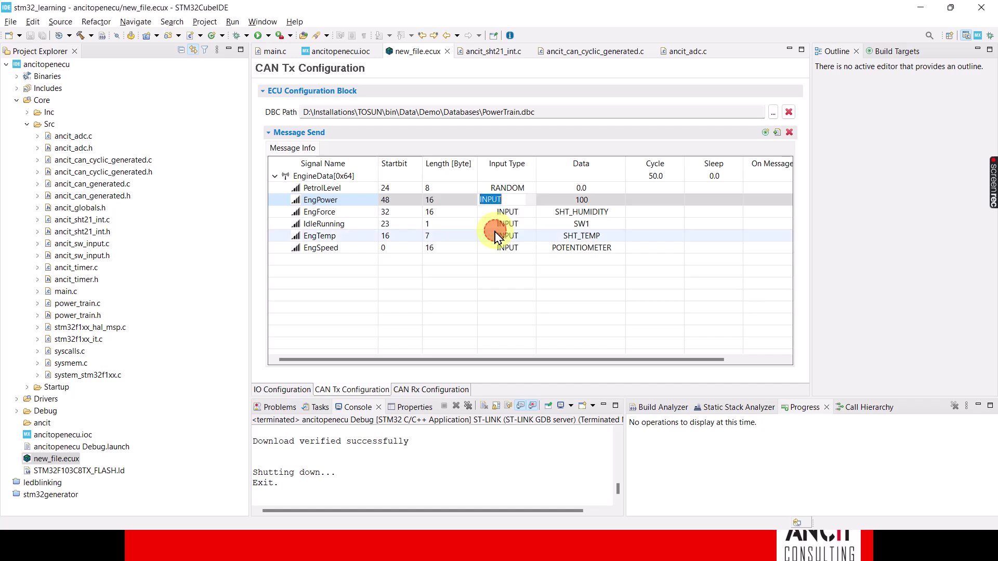
# - Enable SW2 in the IO Configuration and save new_file.ecux
pyautogui.click(285, 389)
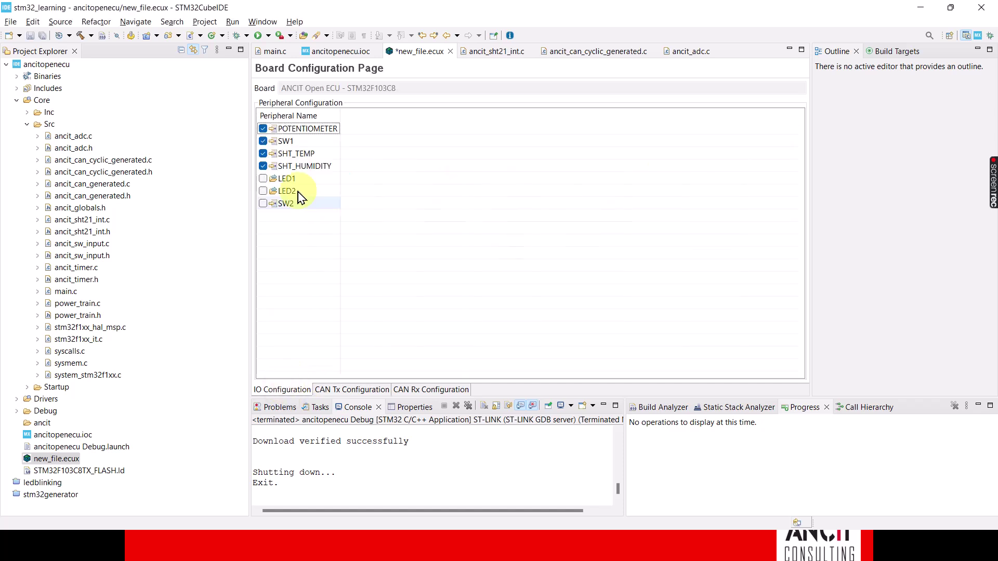
pyautogui.click(264, 204)
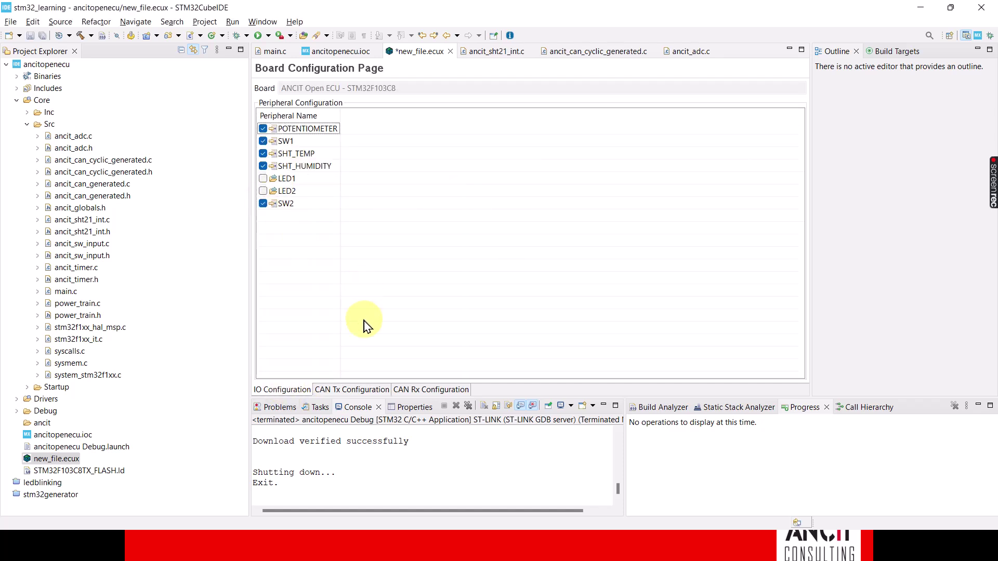
pyautogui.hotkey('ctrl', 's')
# - Map EngPower's Data source to SW2 in CAN Tx Configuration and save
pyautogui.click(352, 390)
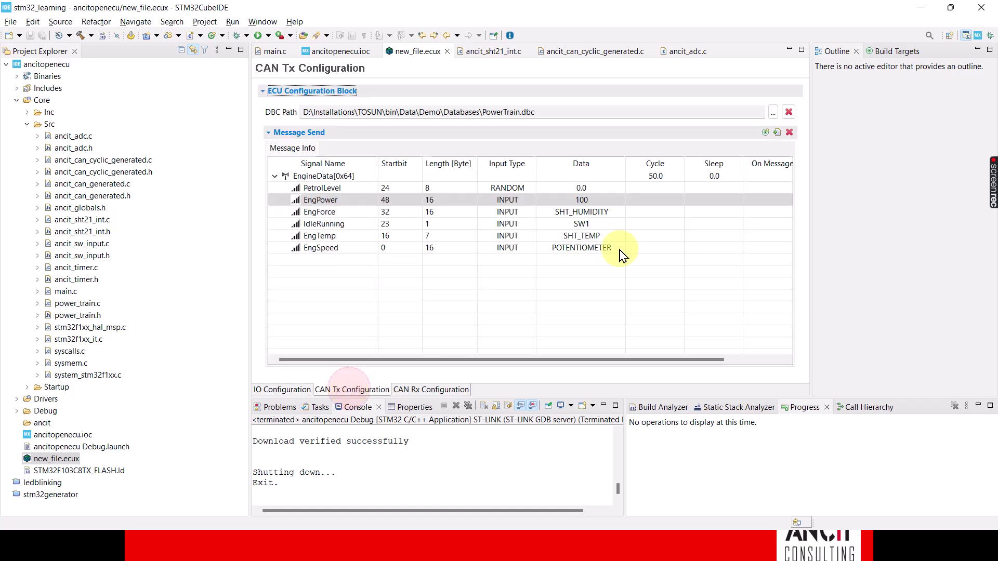
pyautogui.click(605, 204)
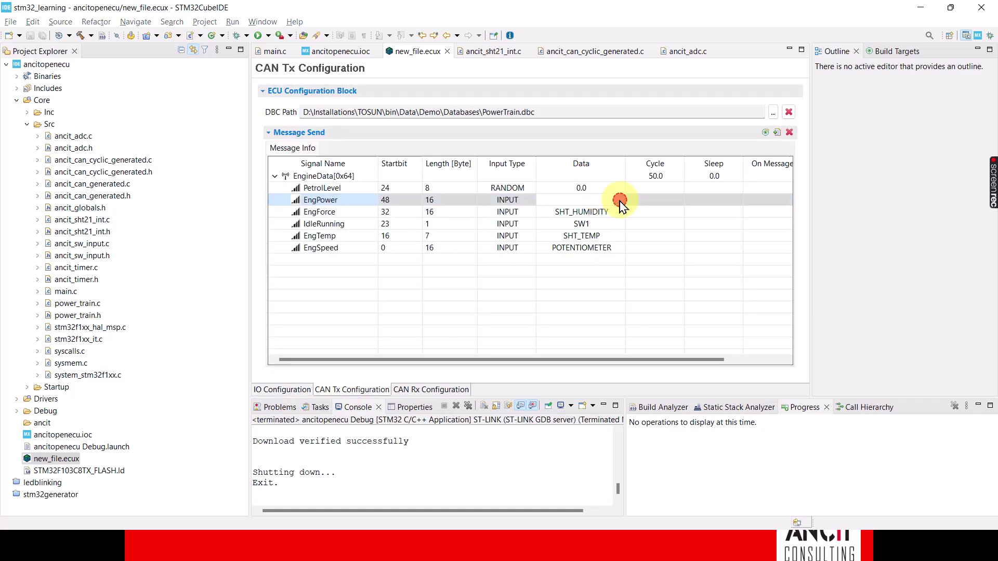
pyautogui.click(620, 200)
pyautogui.click(553, 253)
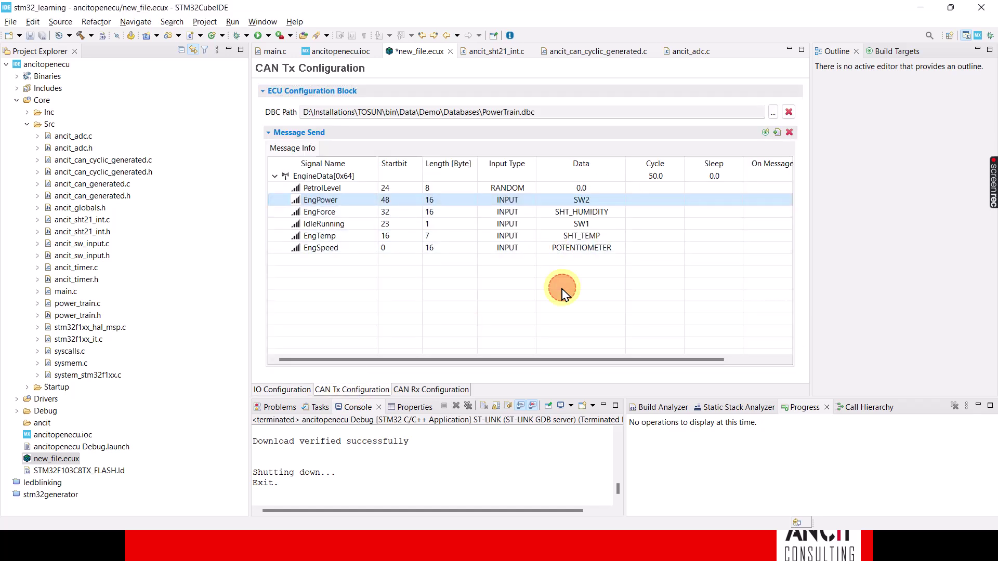
pyautogui.hotkey('ctrl', 's')
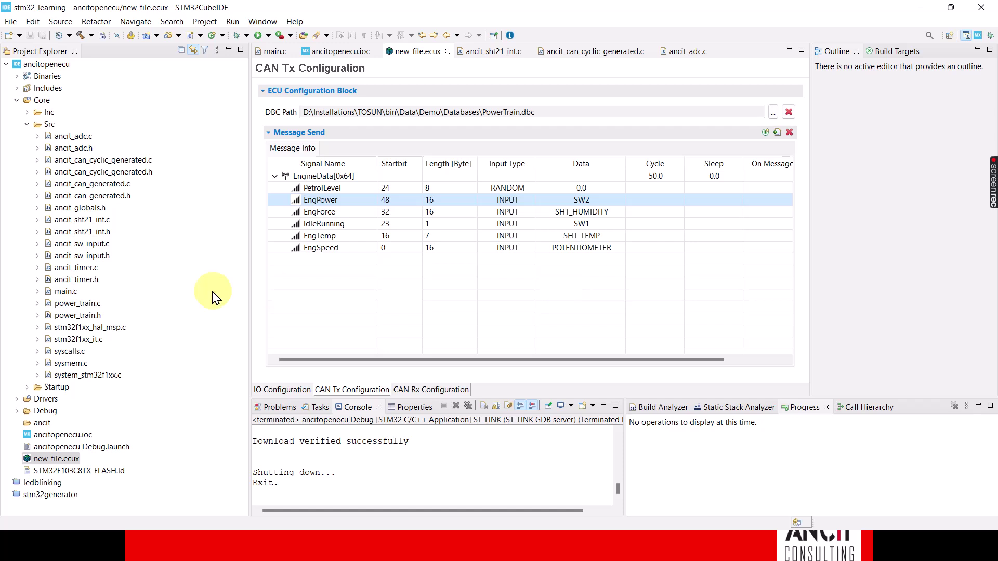
# - Export ECU firmware from new_file.ecux for board type ANCIT Open ECU - STM32F103C8
pyautogui.rightClick(62, 460)
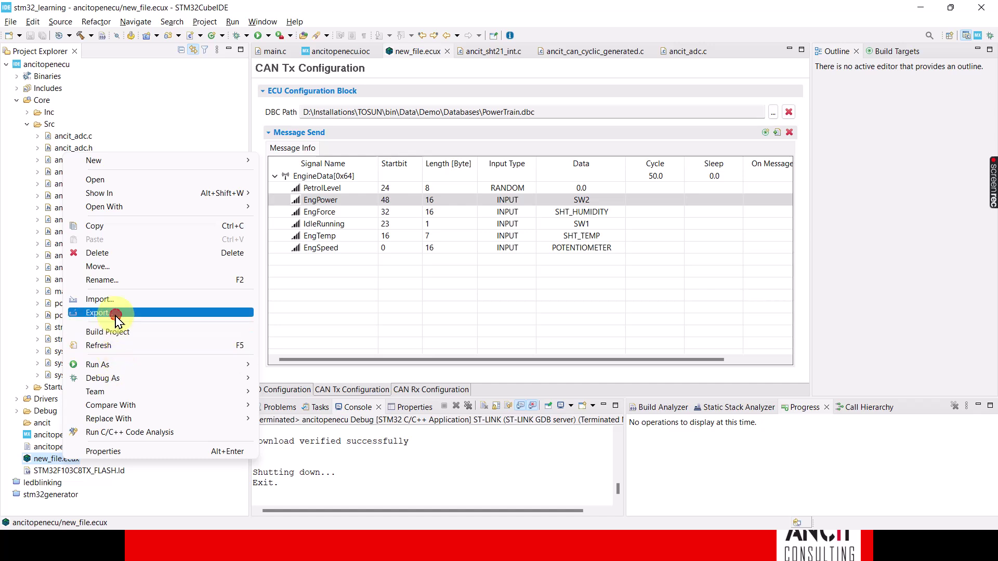
pyautogui.click(109, 312)
pyautogui.click(496, 339)
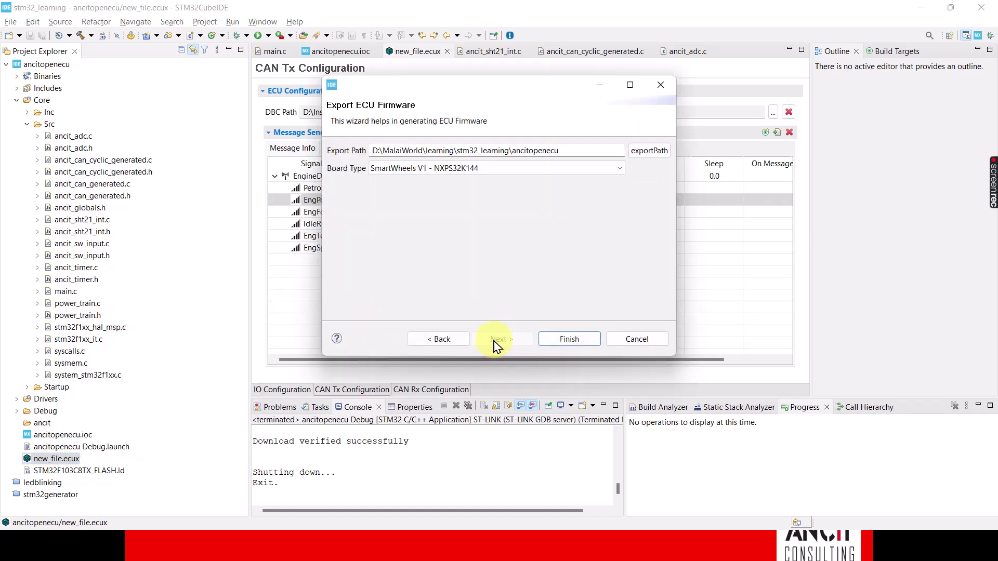
pyautogui.click(619, 168)
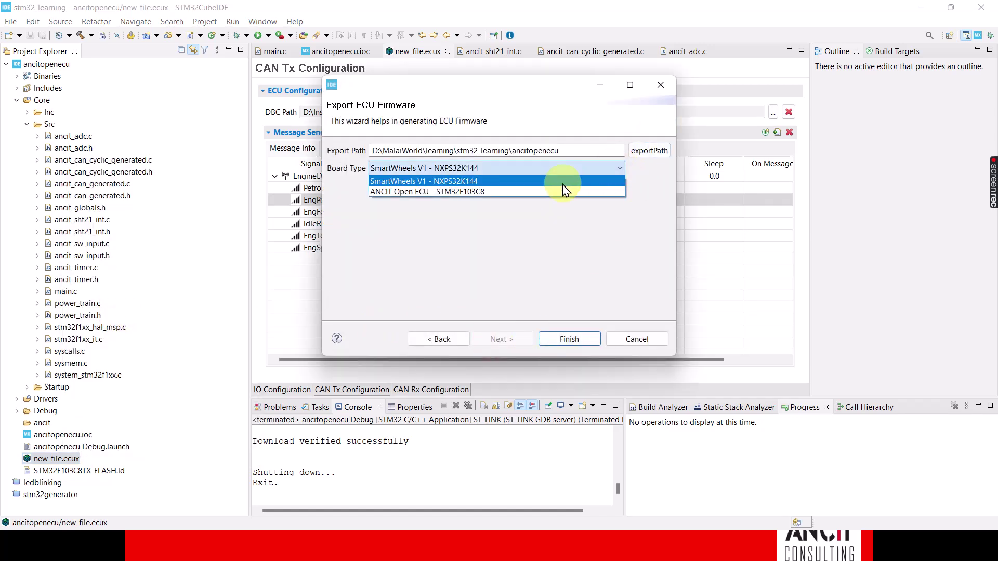
pyautogui.click(549, 193)
pyautogui.click(567, 338)
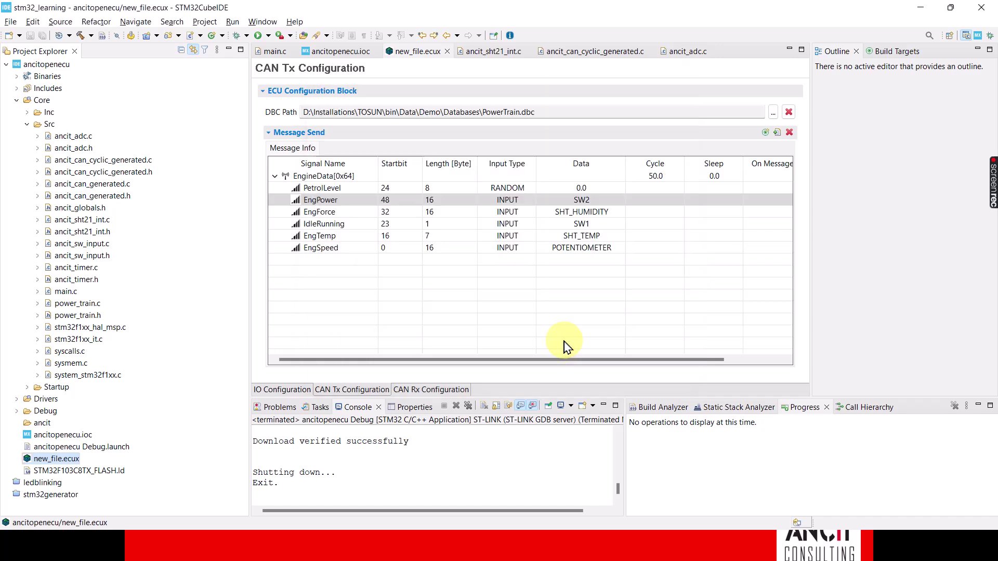
# - Refresh the ancitopenecu project to reveal the newly generated source files
pyautogui.click(46, 66)
pyautogui.rightClick(47, 69)
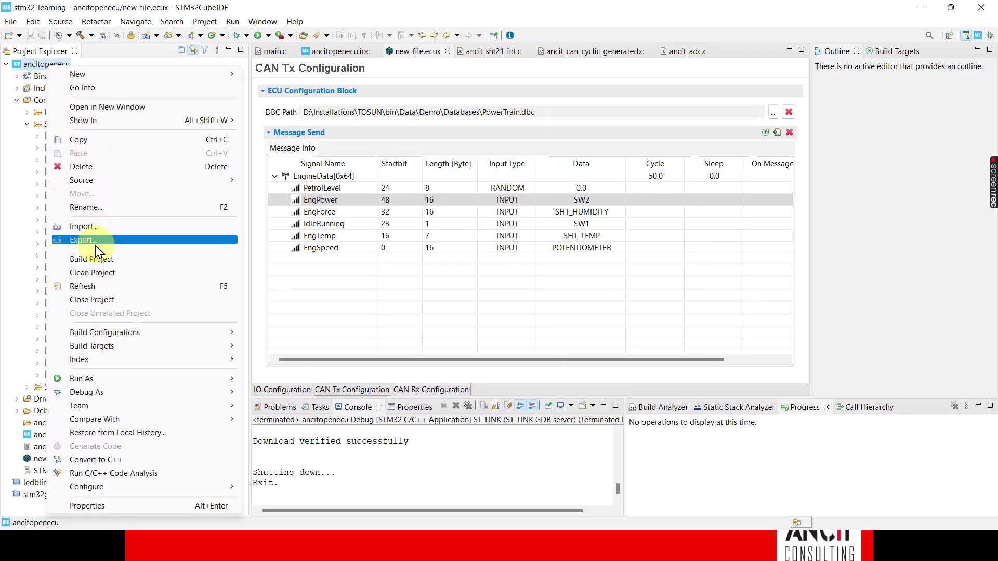
pyautogui.click(82, 286)
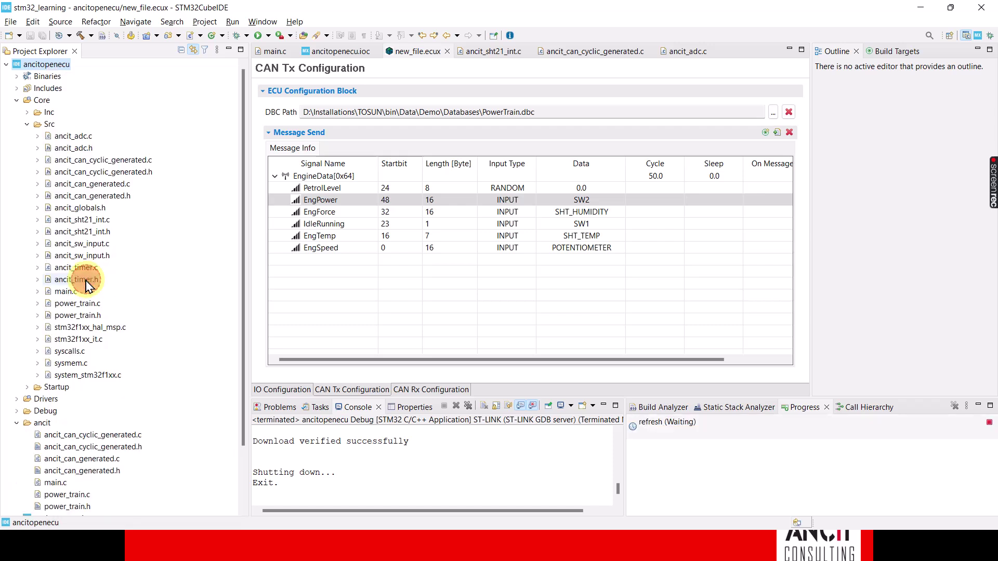
# - Move the generated ancit files into Core/Src, overwriting all, and build ancitopenecu
pyautogui.click(80, 436)
pyautogui.keyDown('ctrl'); pyautogui.click(86, 446); pyautogui.keyUp('ctrl')
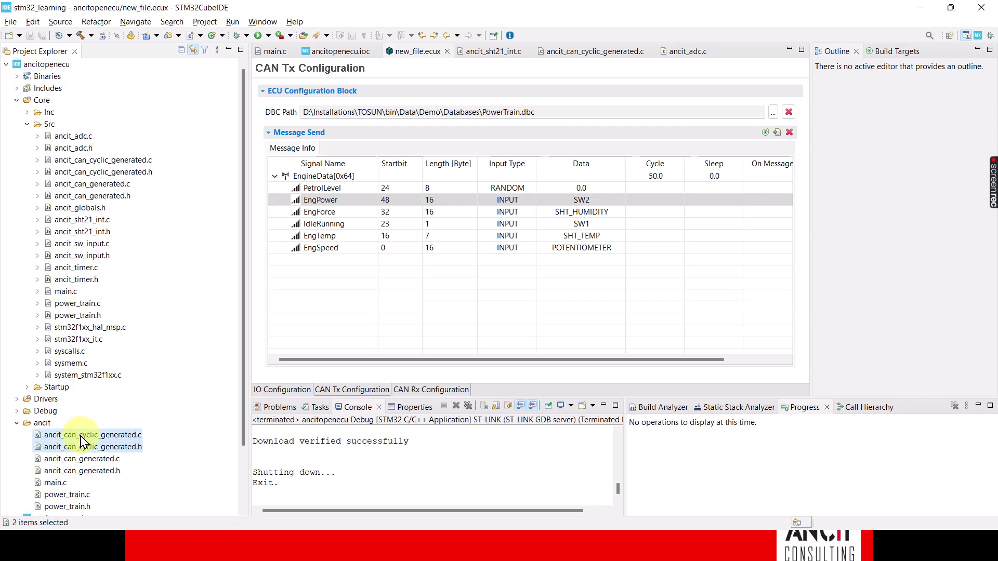
pyautogui.keyDown('shift'); pyautogui.click(67, 494); pyautogui.keyUp('shift')
pyautogui.keyDown('ctrl'); pyautogui.click(67, 506); pyautogui.keyUp('ctrl')
pyautogui.moveTo(81, 435); pyautogui.dragTo(67, 125)
pyautogui.click(494, 302)
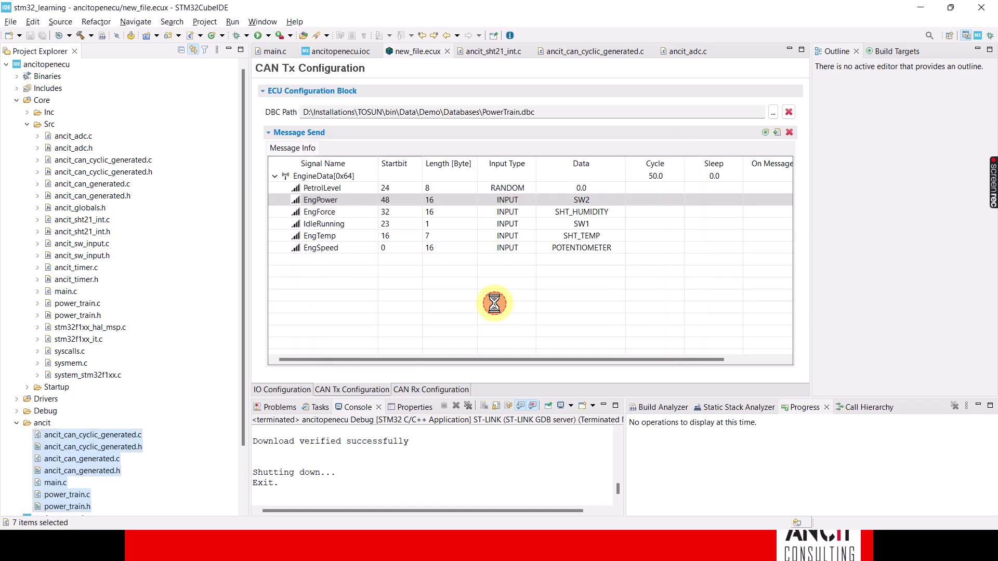
pyautogui.click(39, 64)
pyautogui.click(81, 36)
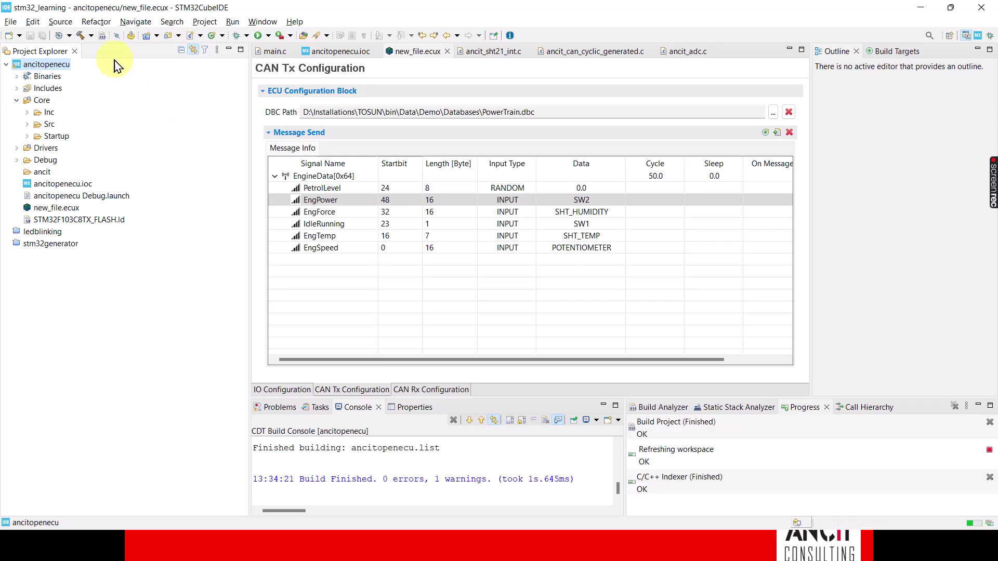
# - Launch the ancitopenecu Debug configuration to flash the rebuilt firmware onto the board
pyautogui.click(258, 36)
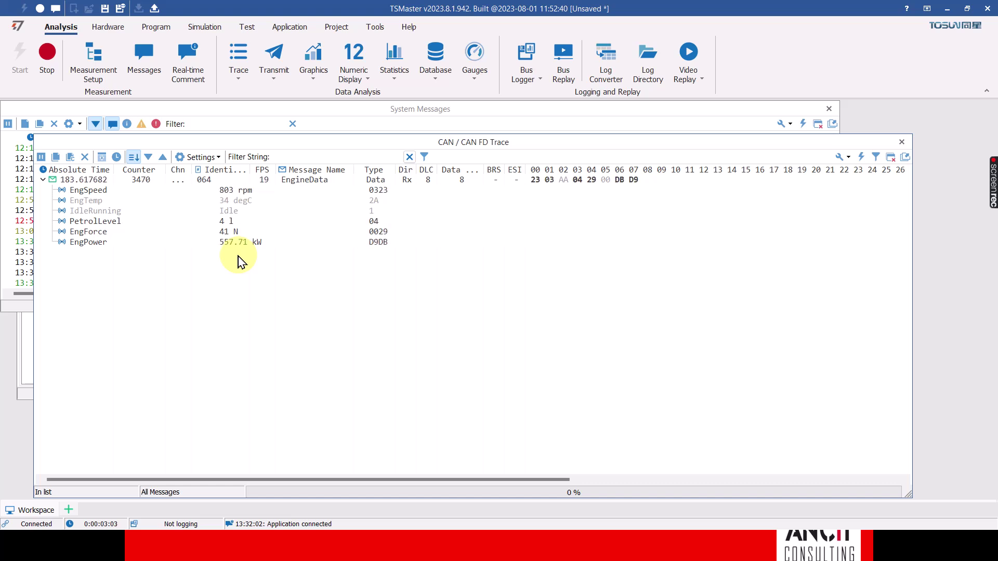
# - Stop the CAN measurement in TSMaster
pyautogui.click(47, 53)
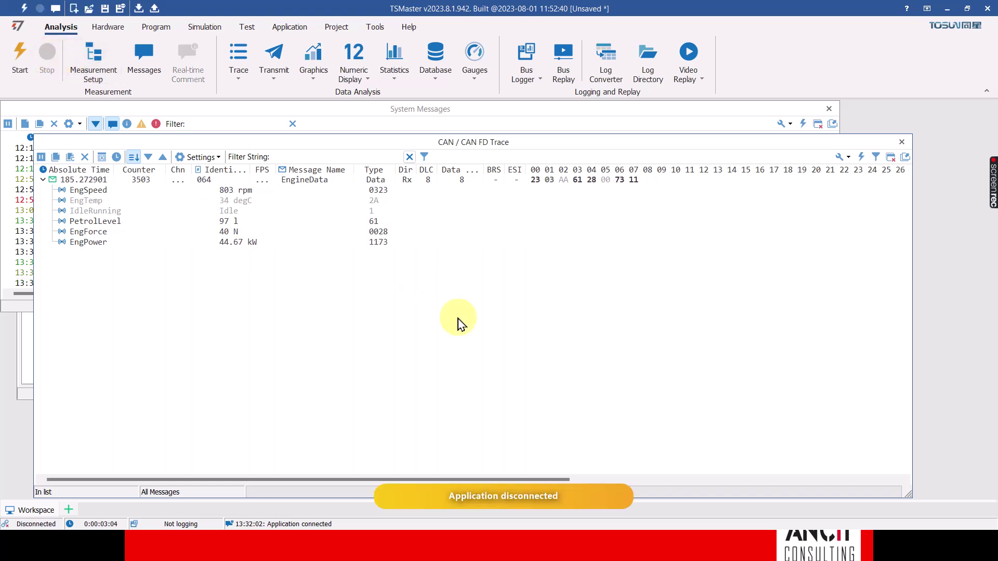